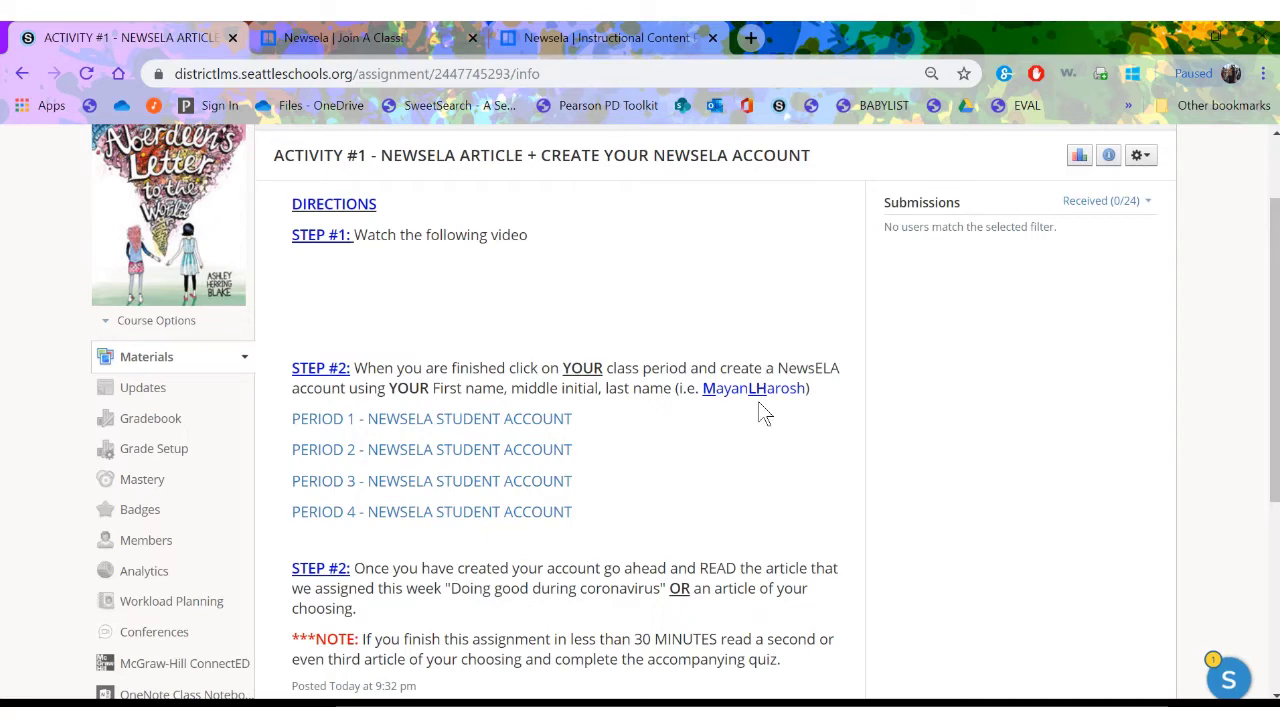
- Open the Period 1 class join page and choose to create a new student account
{"action": "scroll", "coordinate": [805, 416], "scroll_direction": "down", "scroll_amount": 1}
{"action": "scroll", "coordinate": [806, 414], "scroll_direction": "down", "scroll_amount": 2}
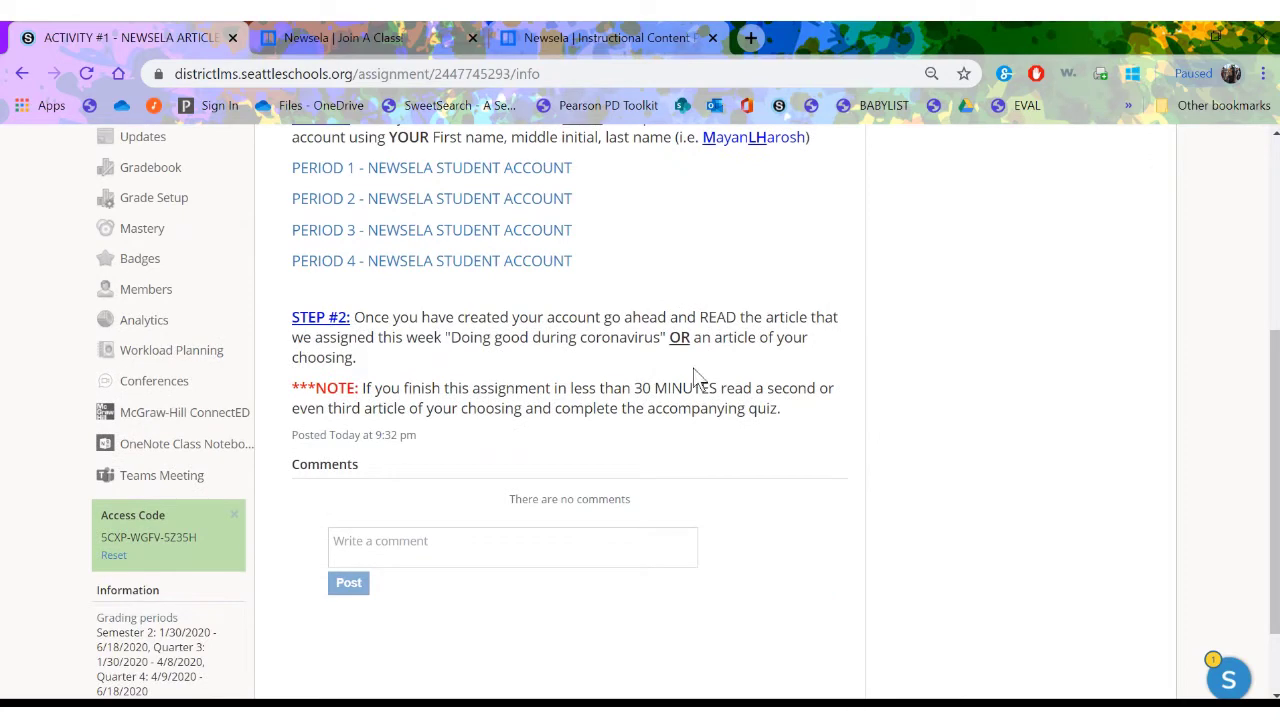
{"action": "scroll", "coordinate": [663, 322], "scroll_direction": "up", "scroll_amount": 2}
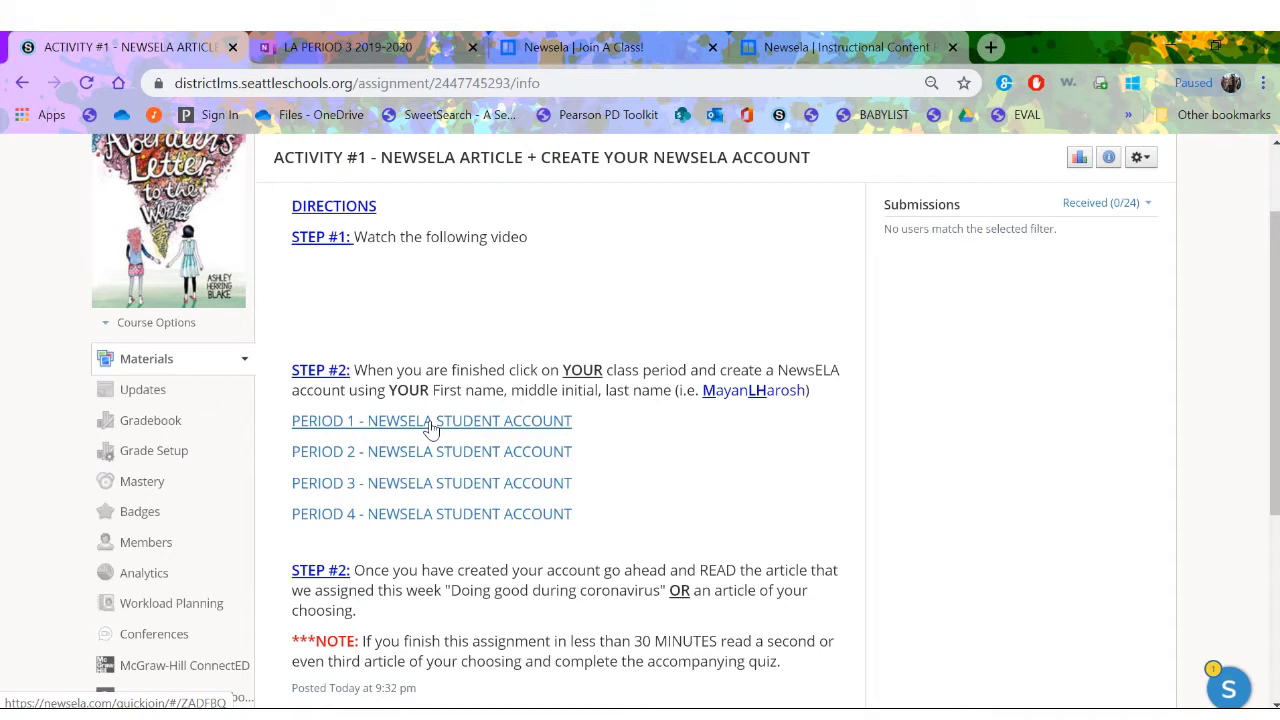
{"action": "left_click", "coordinate": [431, 421]}
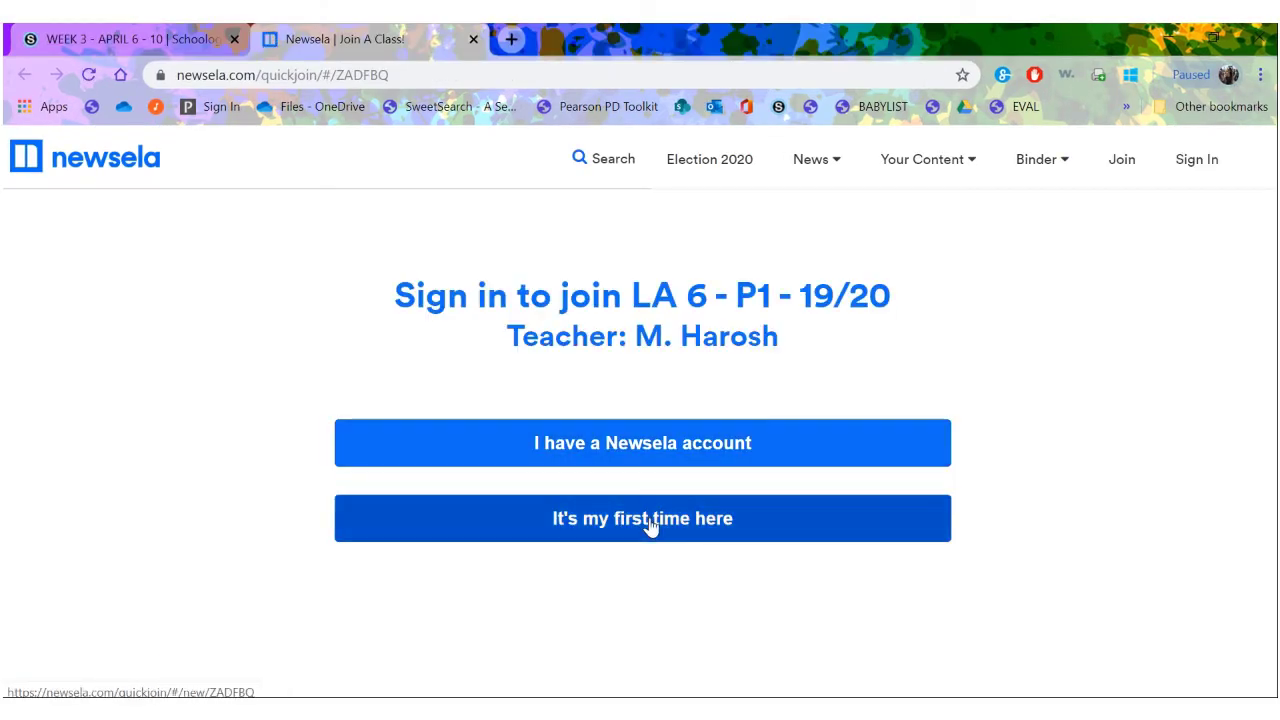
{"action": "left_click", "coordinate": [649, 527]}
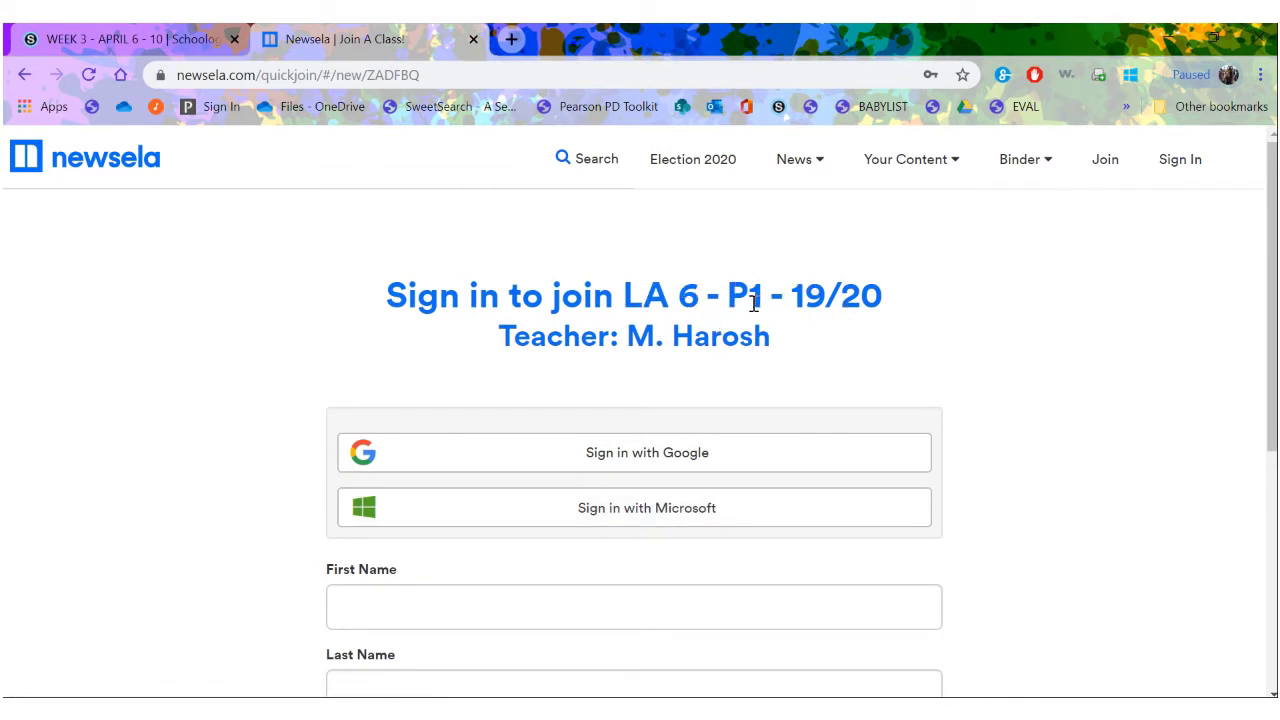
- Enter the student's first and last name in the sign-up form
{"action": "left_click", "coordinate": [649, 600]}
{"action": "type", "text": "Mnaya"}
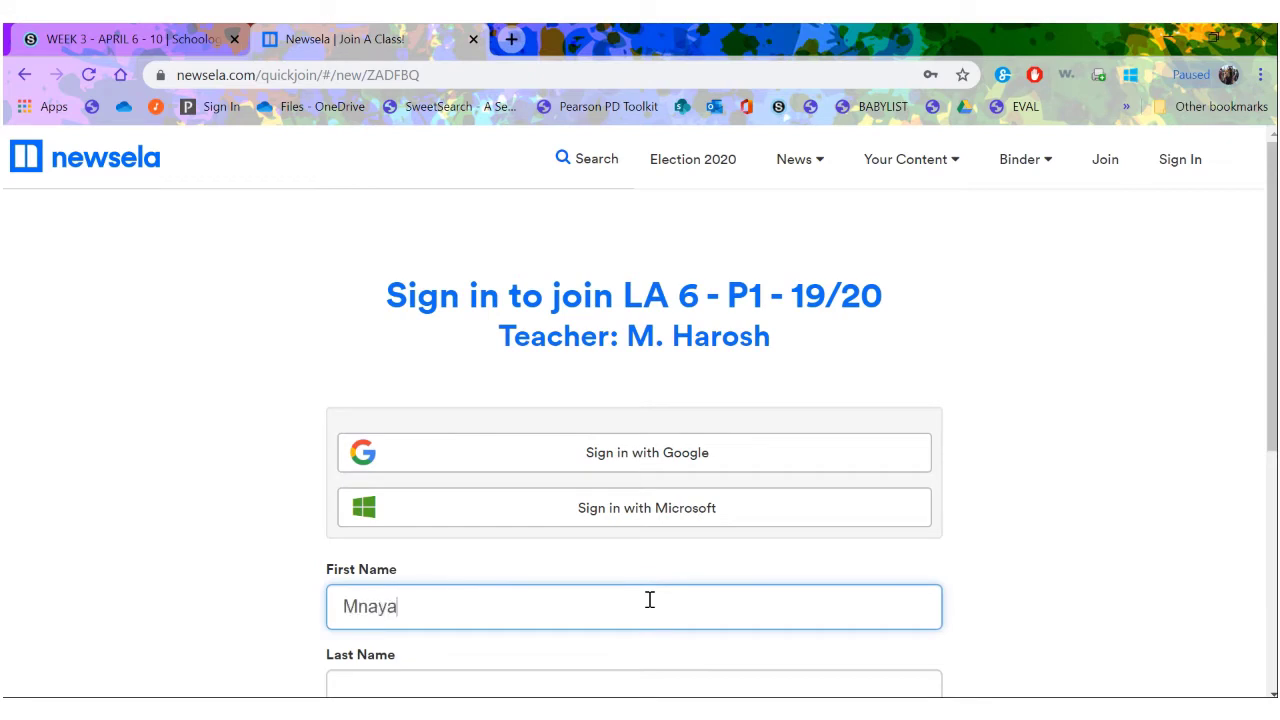
{"action": "key", "text": "BackSpace"}
{"action": "key", "text": "BackSpace"}
{"action": "key", "text": "BackSpace"}
{"action": "key", "text": "BackSpace"}
{"action": "key", "text": "Tab"}
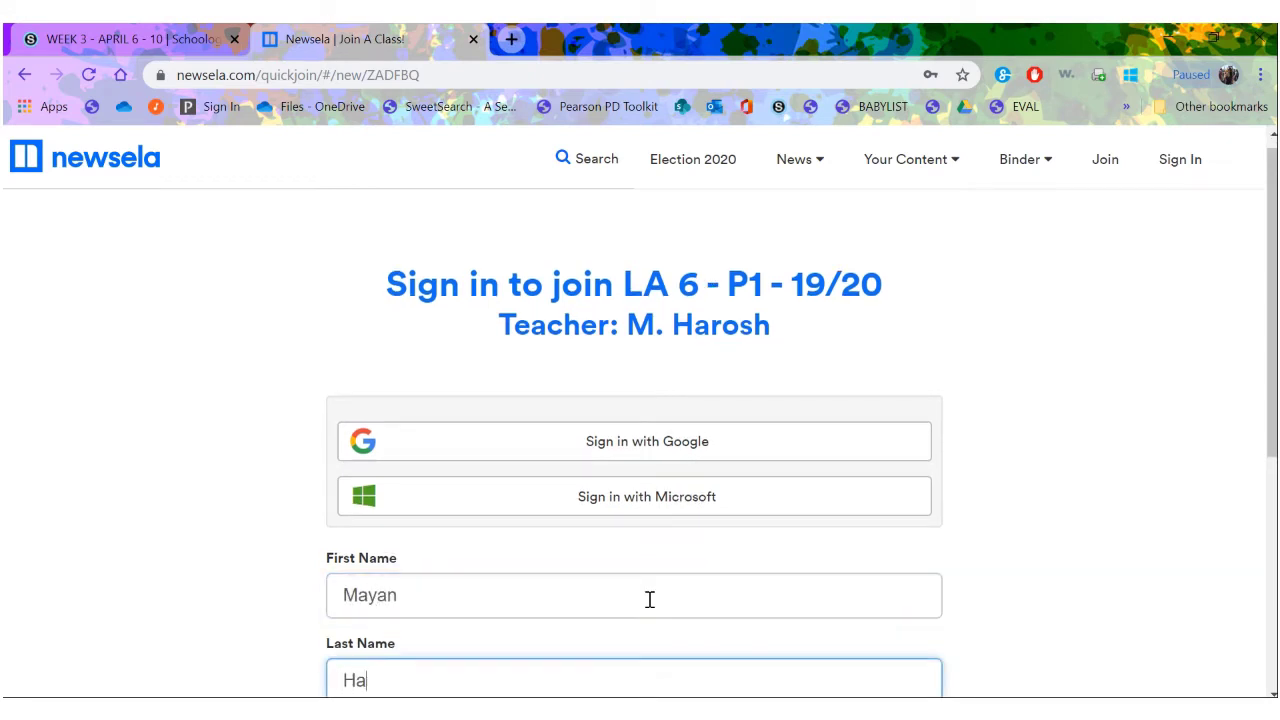
{"action": "key", "text": "Tab"}
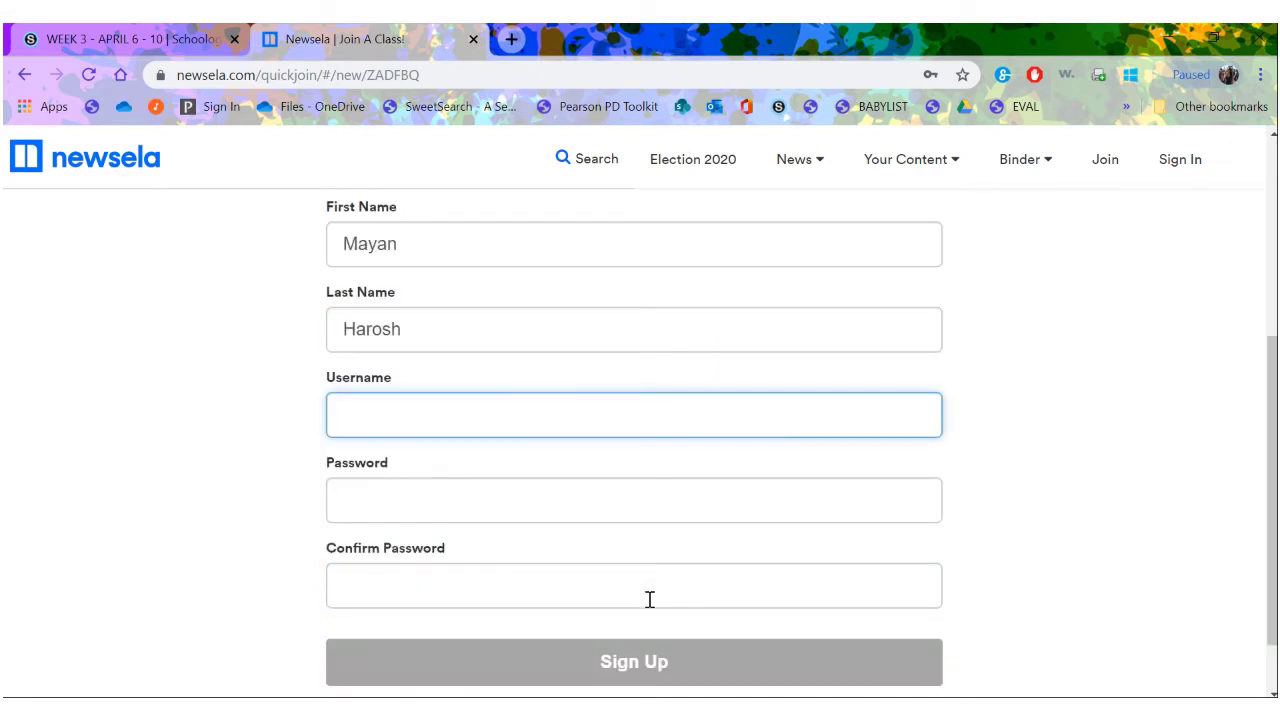
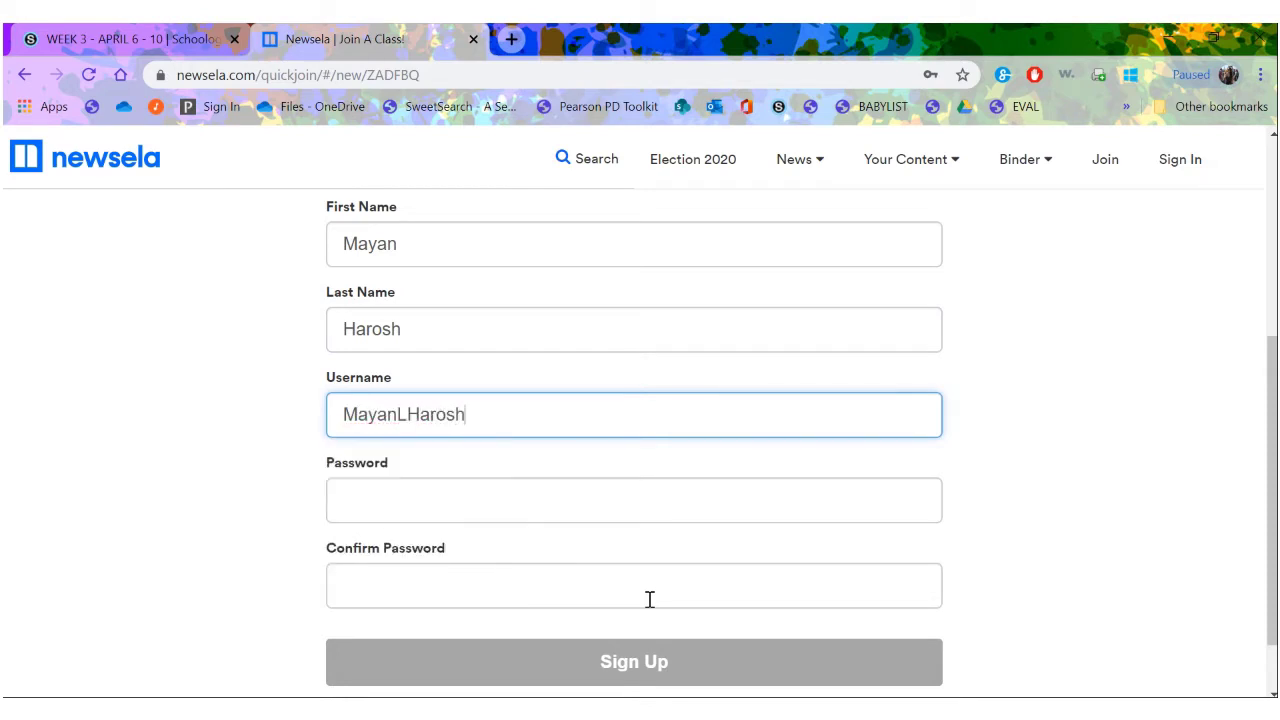
- Enter a username, then type and confirm the account password
{"action": "key", "text": "Tab"}
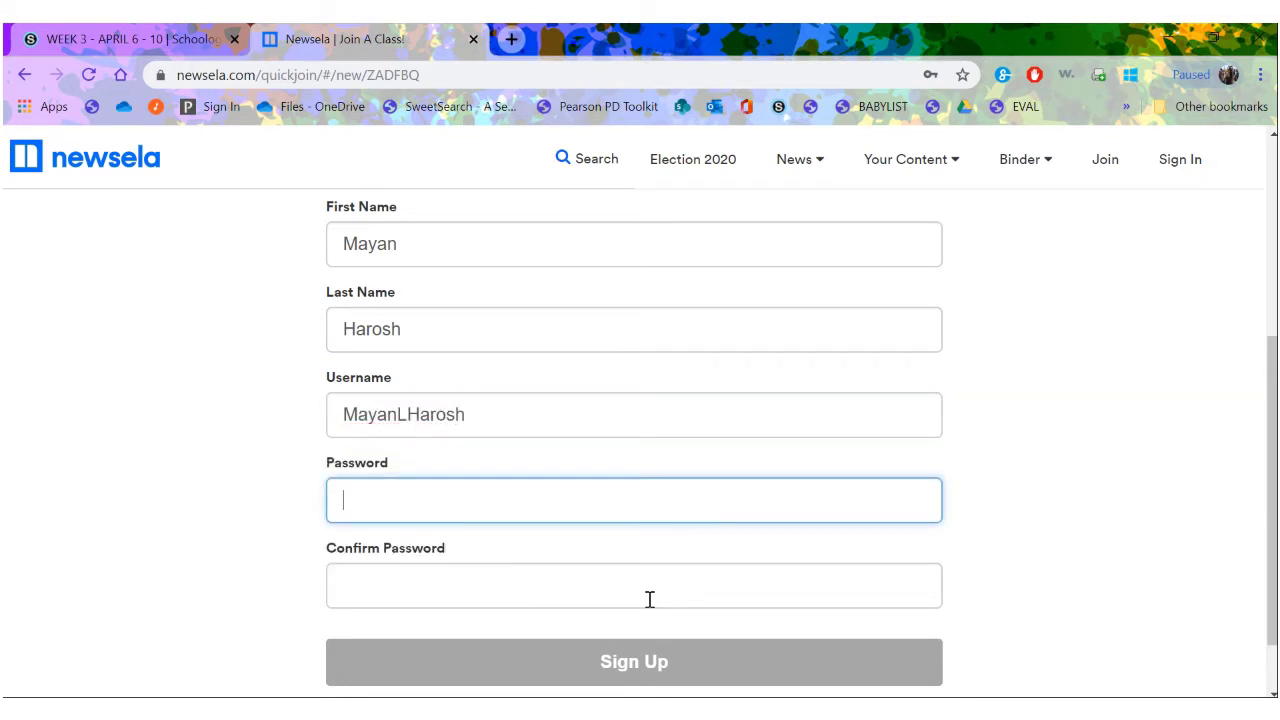
{"action": "type", "text": "••••••••••"}
{"action": "left_click", "coordinate": [649, 599]}
{"action": "type", "text": "••••••••••"}
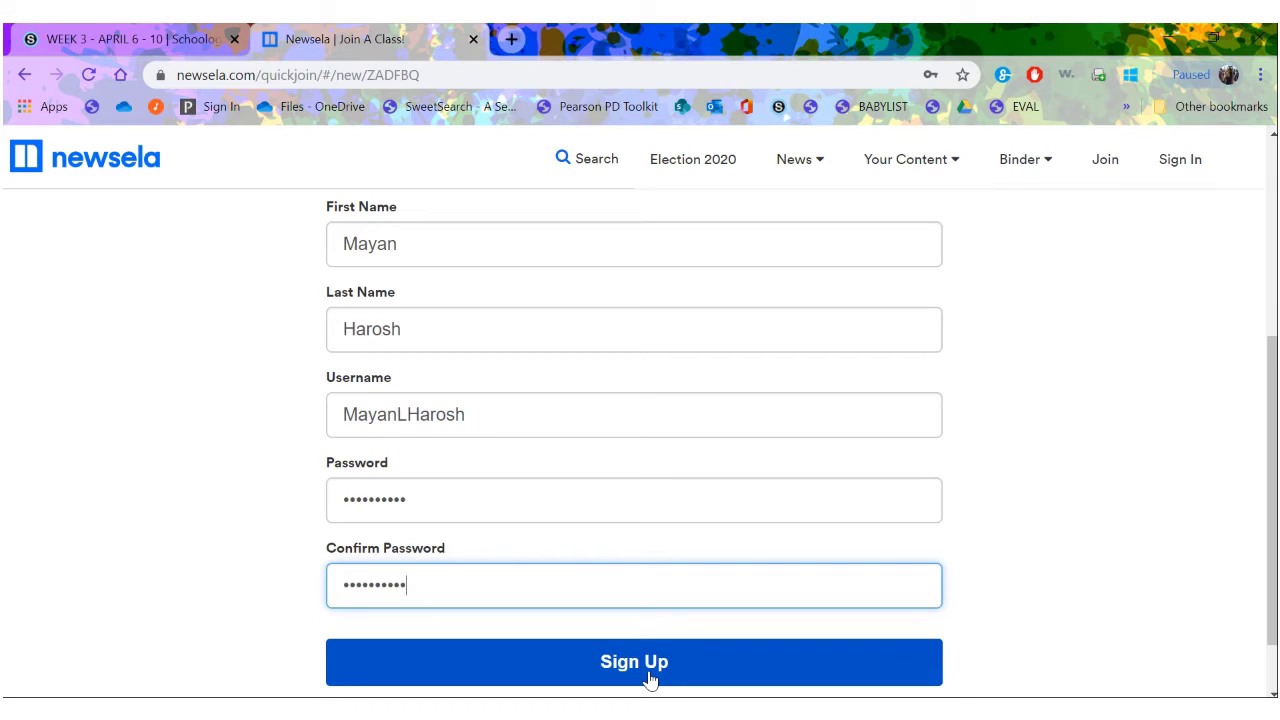
- Submit the sign-up form and wait for the Your Assignments page to load
{"action": "left_click", "coordinate": [648, 678]}
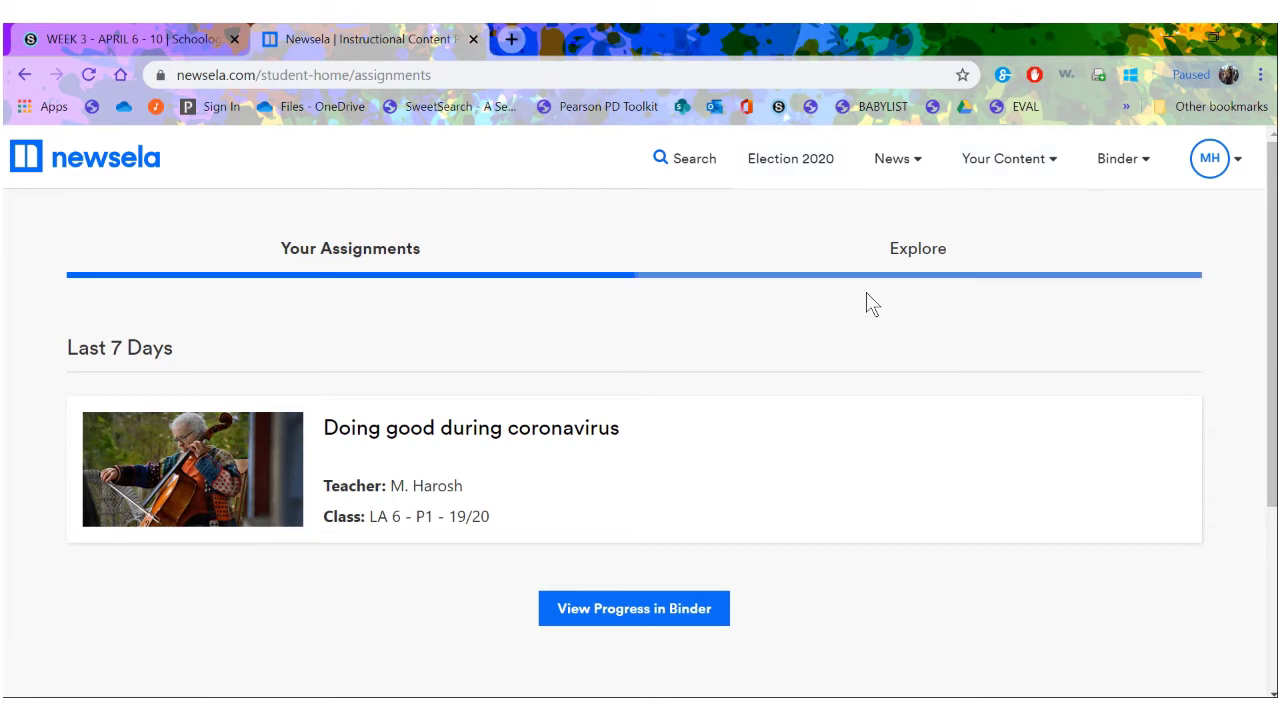
- Open the 'Doing good during coronavirus' assignment and scroll down into its article text
{"action": "left_click", "coordinate": [545, 438]}
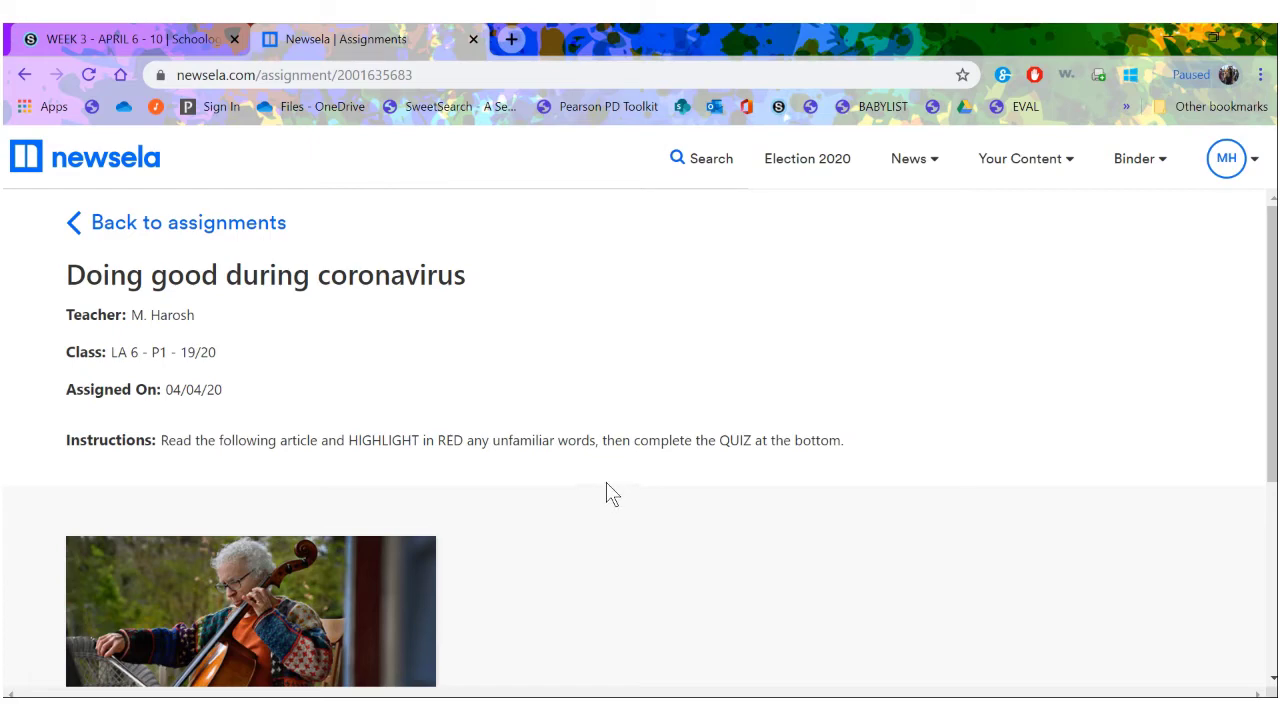
{"action": "scroll", "coordinate": [612, 494], "scroll_direction": "down", "scroll_amount": 4}
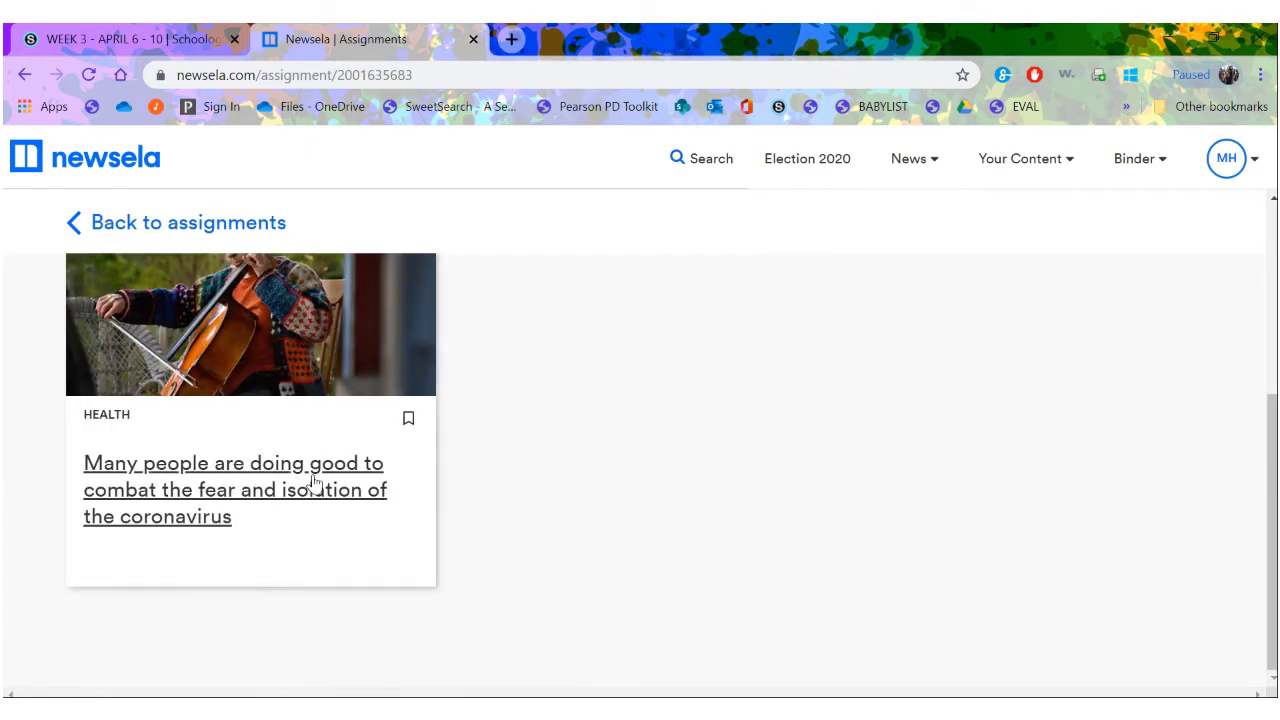
{"action": "left_click", "coordinate": [314, 486]}
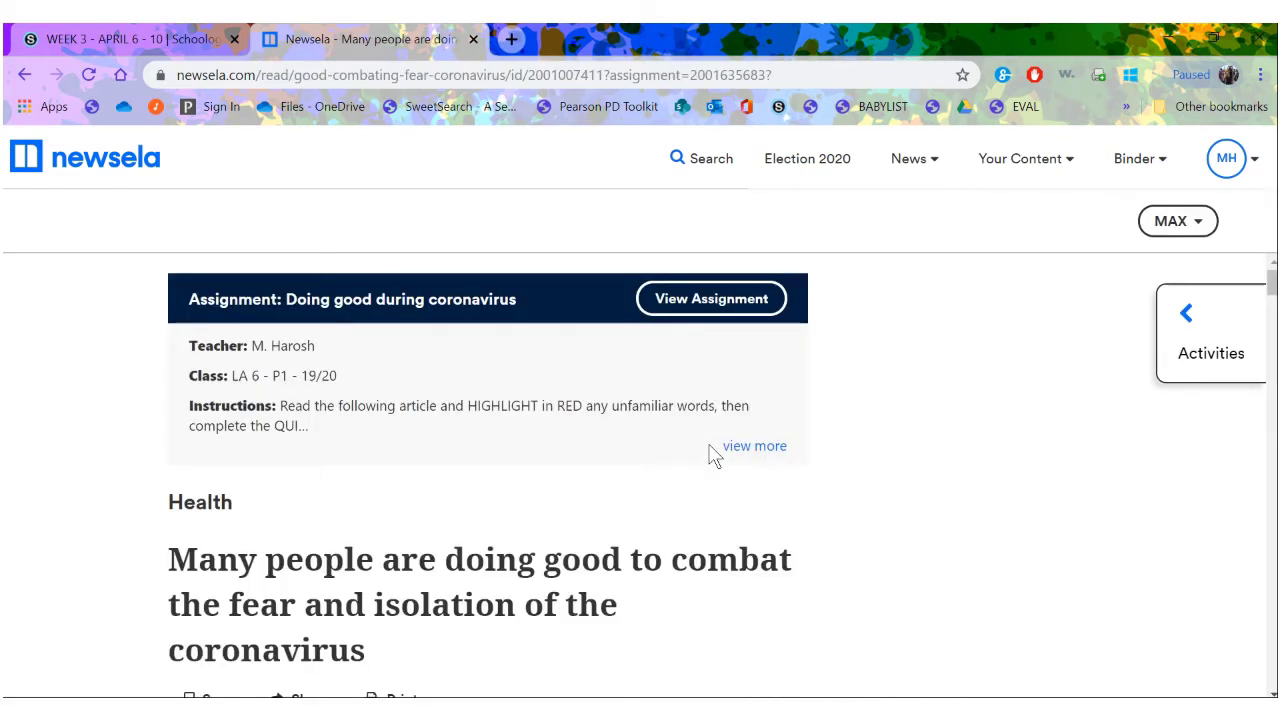
{"action": "scroll", "coordinate": [710, 455], "scroll_direction": "down", "scroll_amount": 3}
{"action": "scroll", "coordinate": [710, 455], "scroll_direction": "up", "scroll_amount": 1}
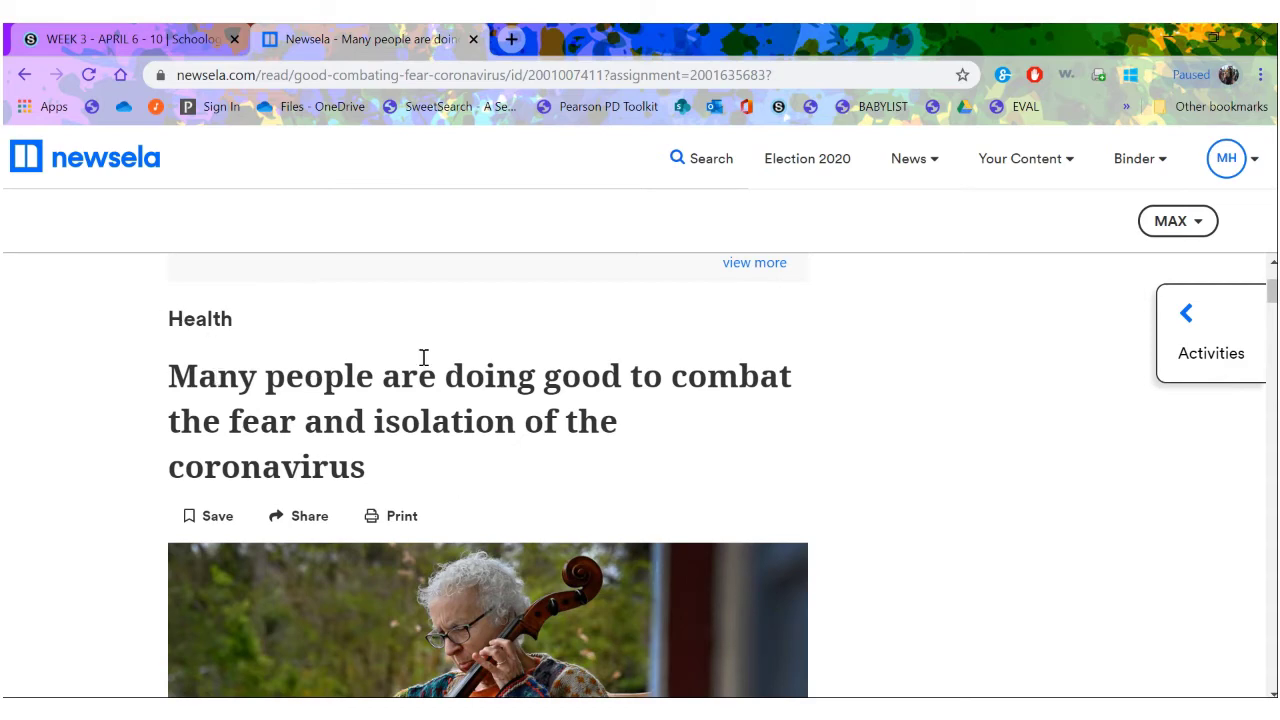
{"action": "scroll", "coordinate": [372, 455], "scroll_direction": "down", "scroll_amount": 7}
{"action": "scroll", "coordinate": [372, 455], "scroll_direction": "up", "scroll_amount": 4}
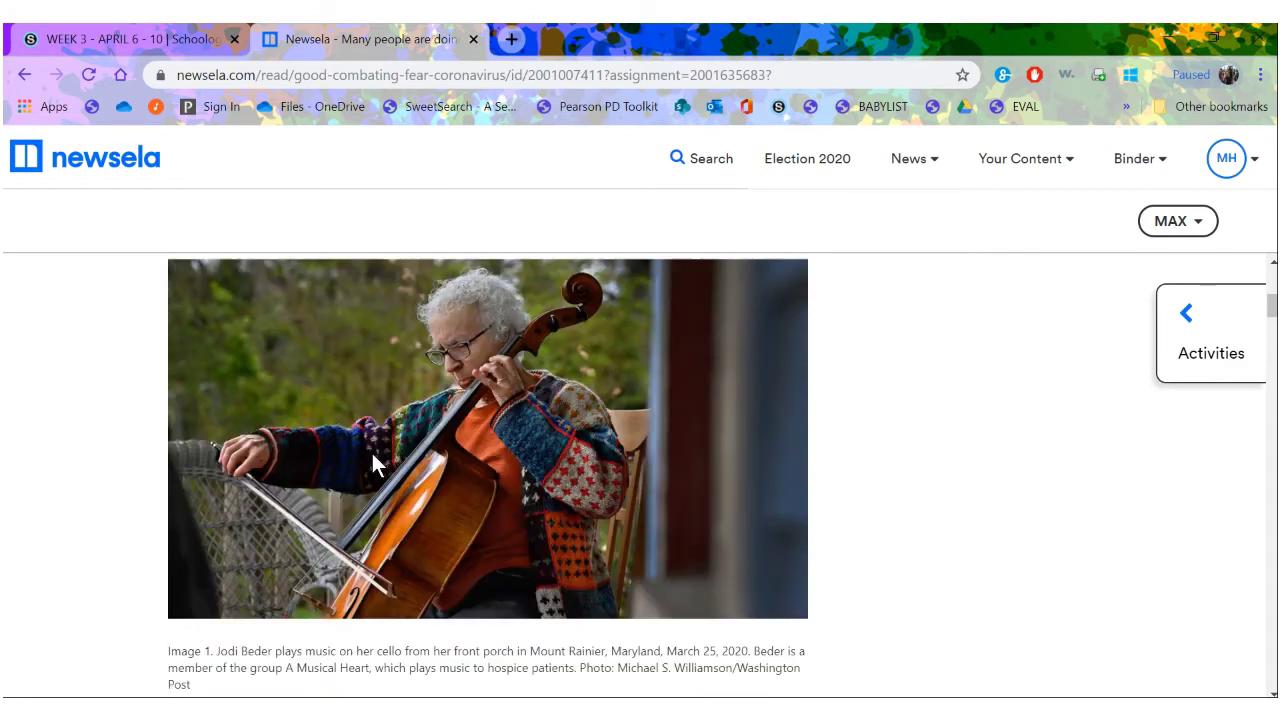
{"action": "scroll", "coordinate": [372, 453], "scroll_direction": "down", "scroll_amount": 1}
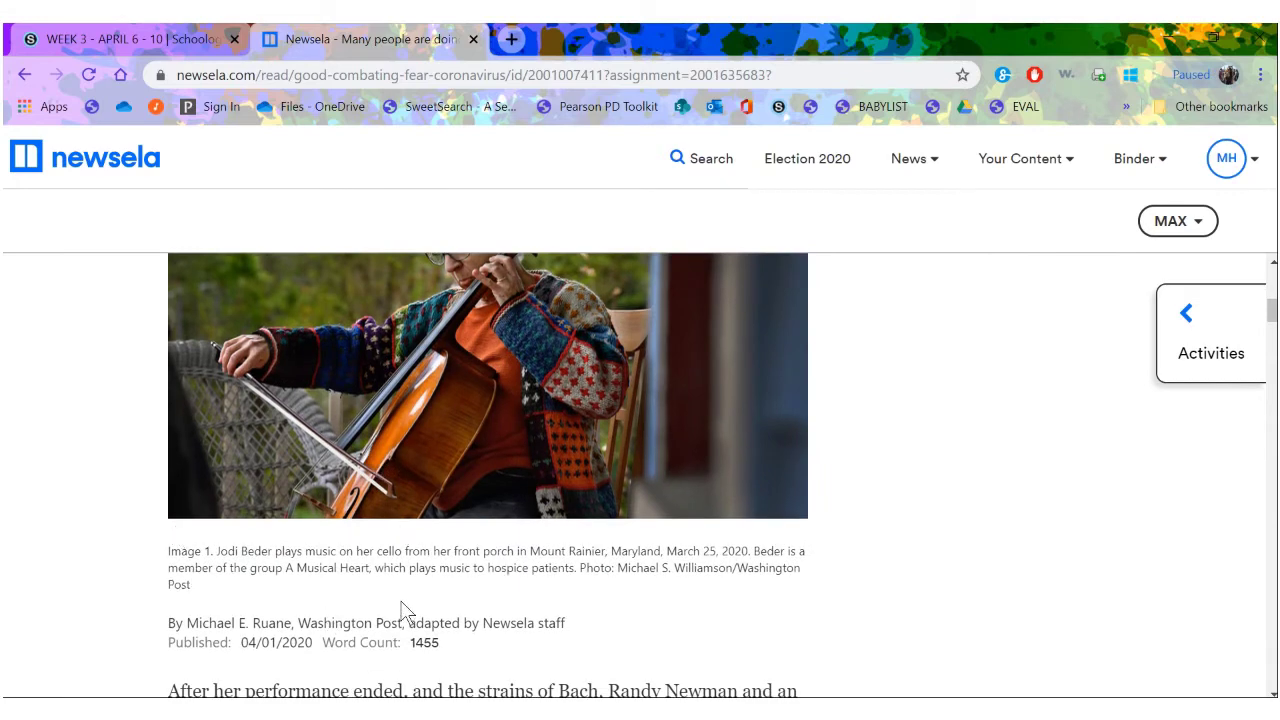
{"action": "scroll", "coordinate": [405, 610], "scroll_direction": "down", "scroll_amount": 2}
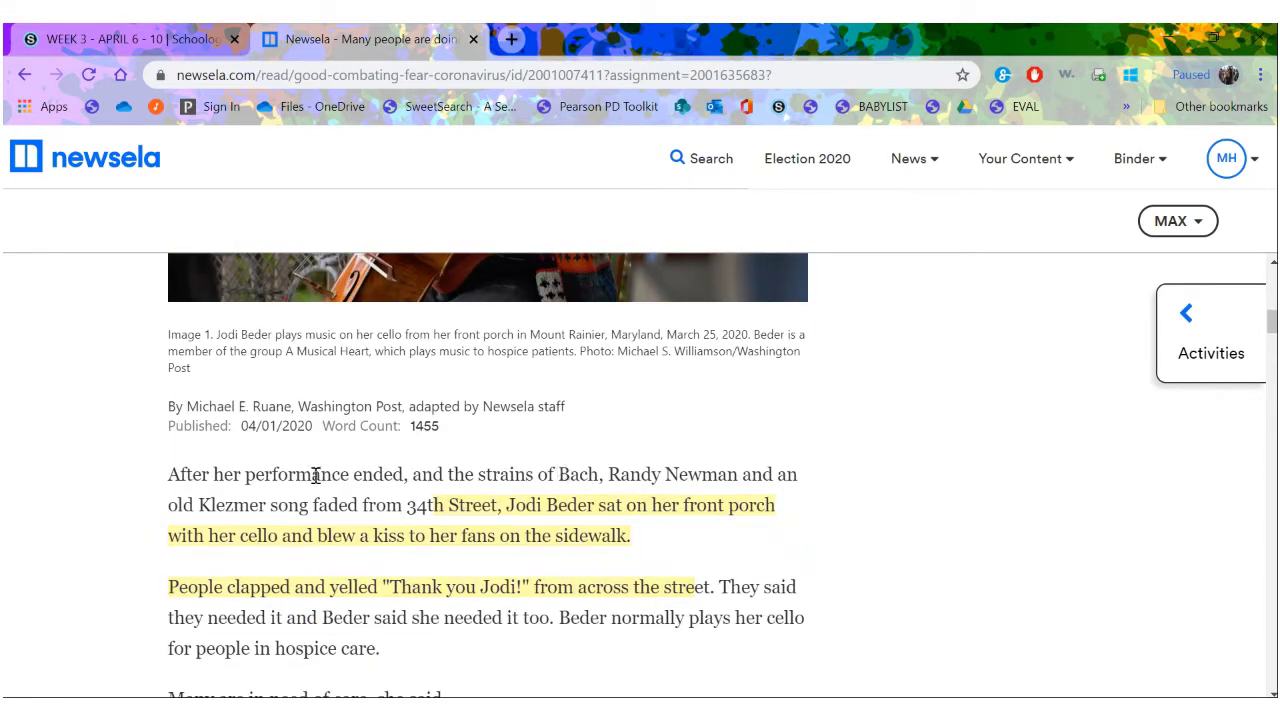
- Highlight the word 'isolation' in red as an unfamiliar word
{"action": "scroll", "coordinate": [316, 475], "scroll_direction": "down", "scroll_amount": 1}
{"action": "scroll", "coordinate": [490, 612], "scroll_direction": "down", "scroll_amount": 3}
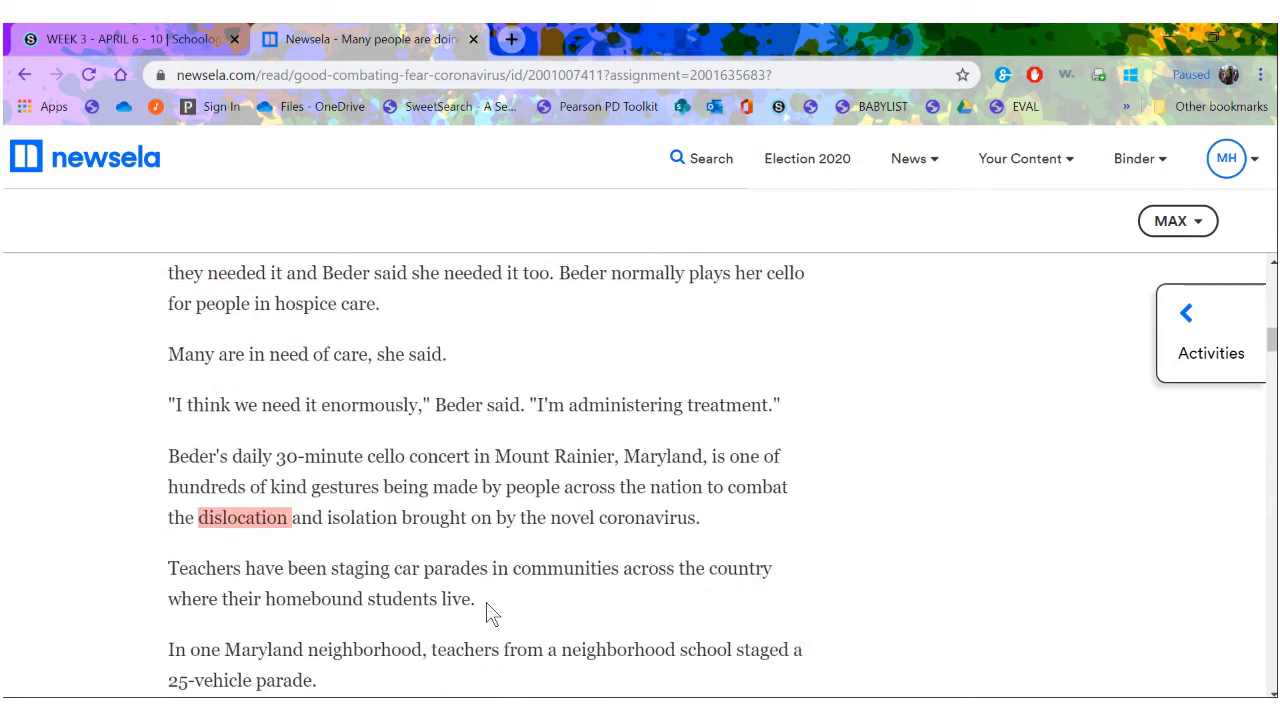
{"action": "scroll", "coordinate": [490, 612], "scroll_direction": "up", "scroll_amount": 2}
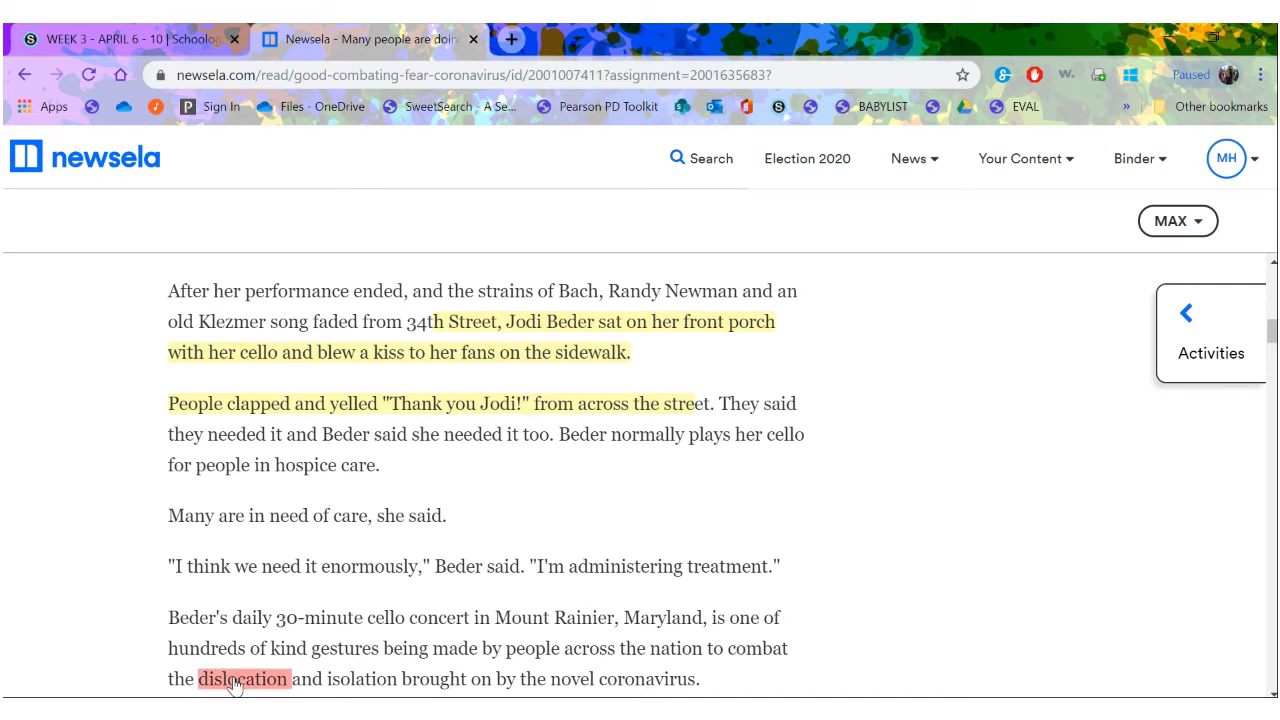
{"action": "scroll", "coordinate": [390, 608], "scroll_direction": "down", "scroll_amount": 1}
{"action": "scroll", "coordinate": [392, 607], "scroll_direction": "down", "scroll_amount": 1}
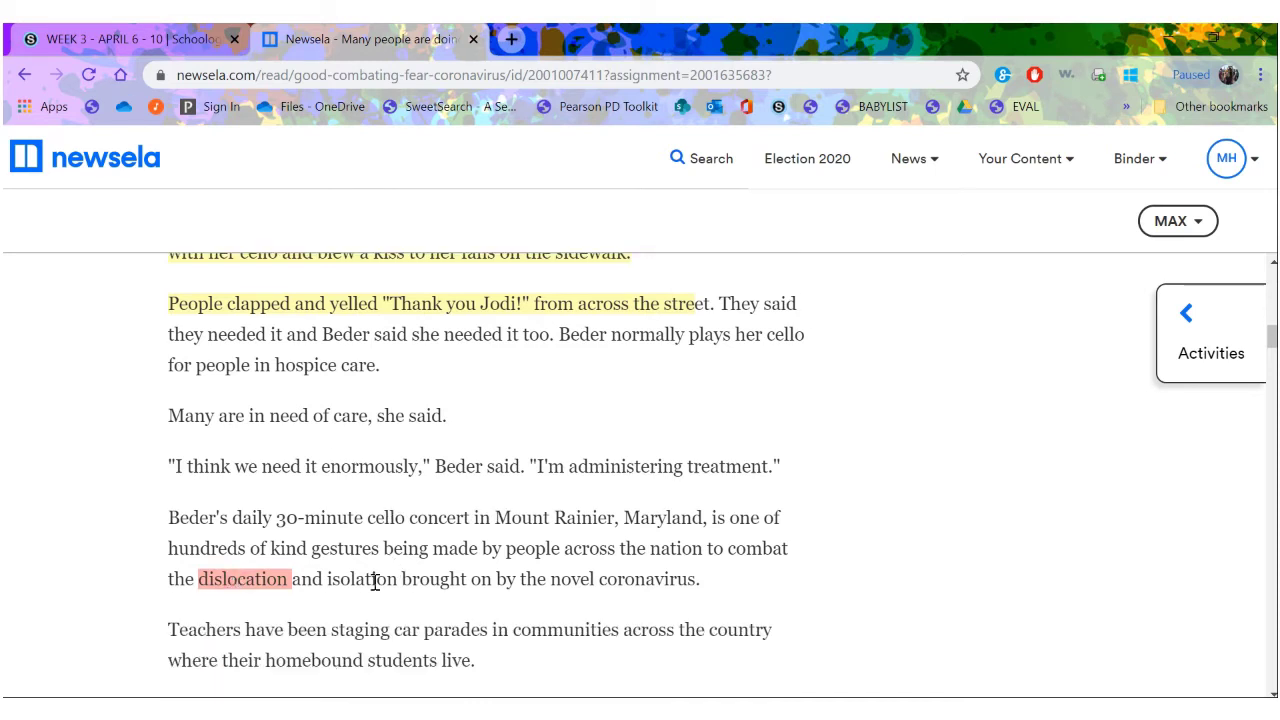
{"action": "double_click", "coordinate": [374, 581]}
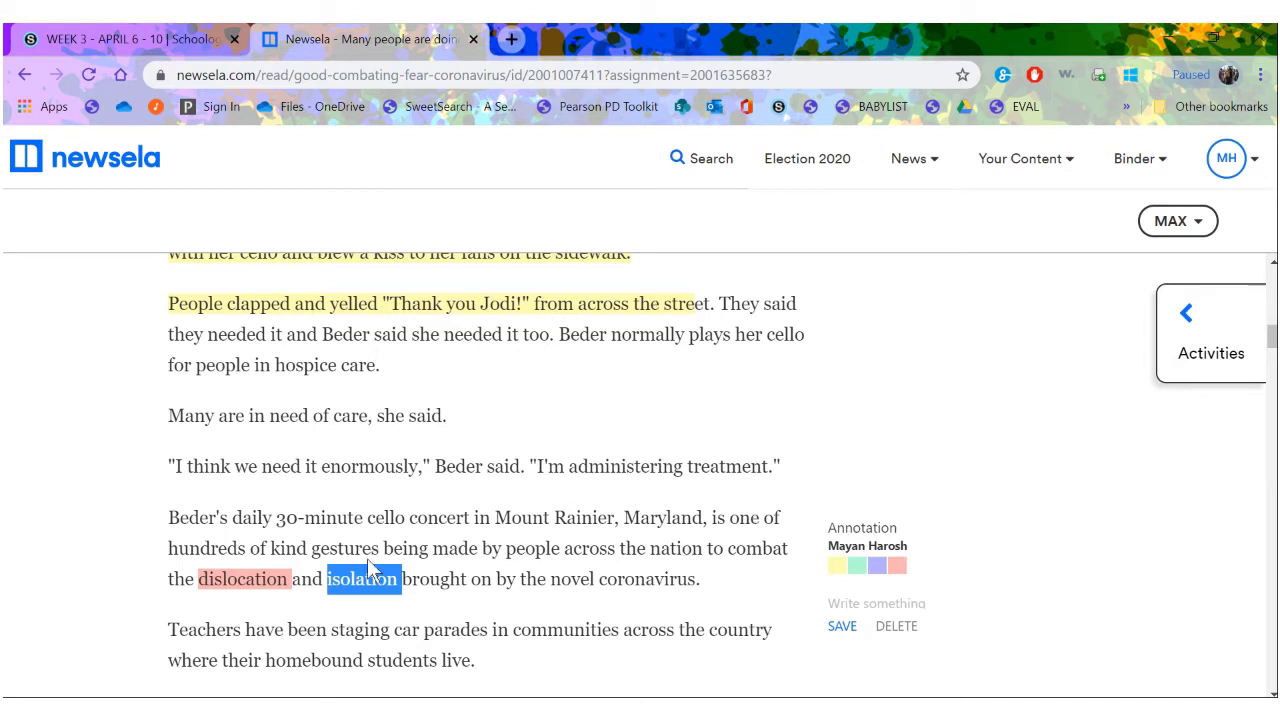
{"action": "left_click", "coordinate": [896, 571]}
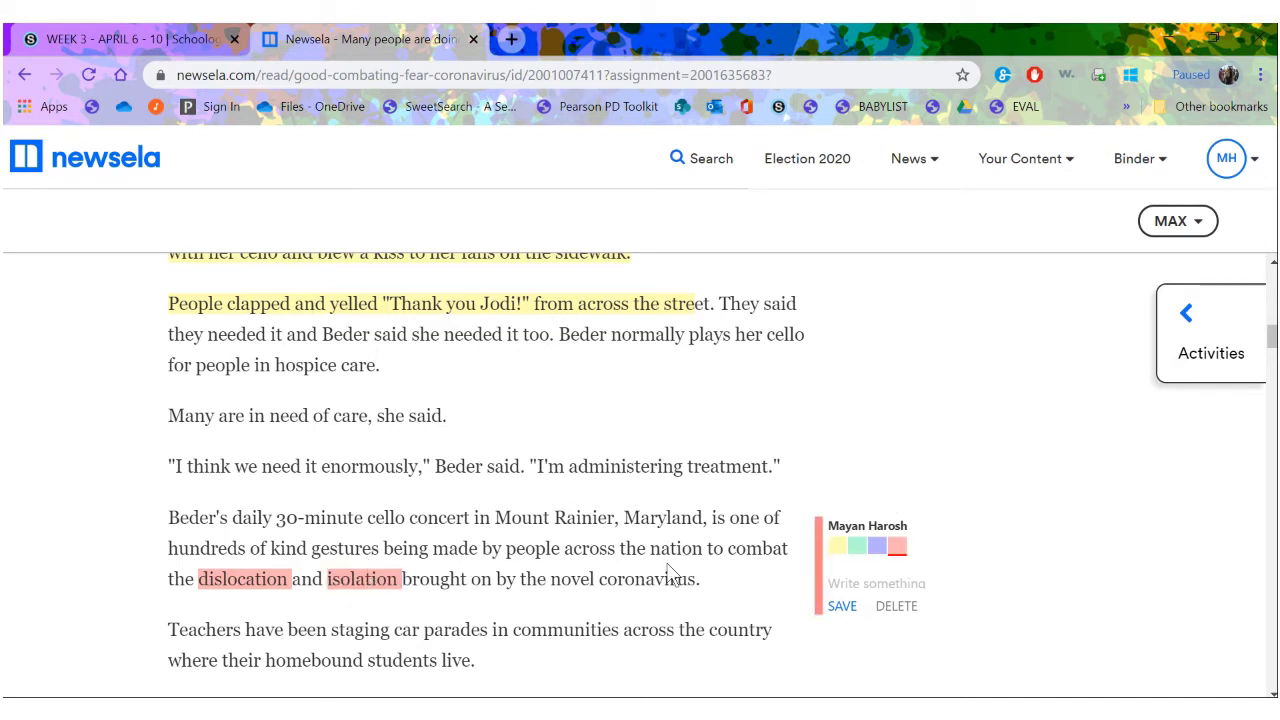
- Highlight the word 'to' in the cheering-greetings paragraph in red
{"action": "scroll", "coordinate": [617, 494], "scroll_direction": "down", "scroll_amount": 5}
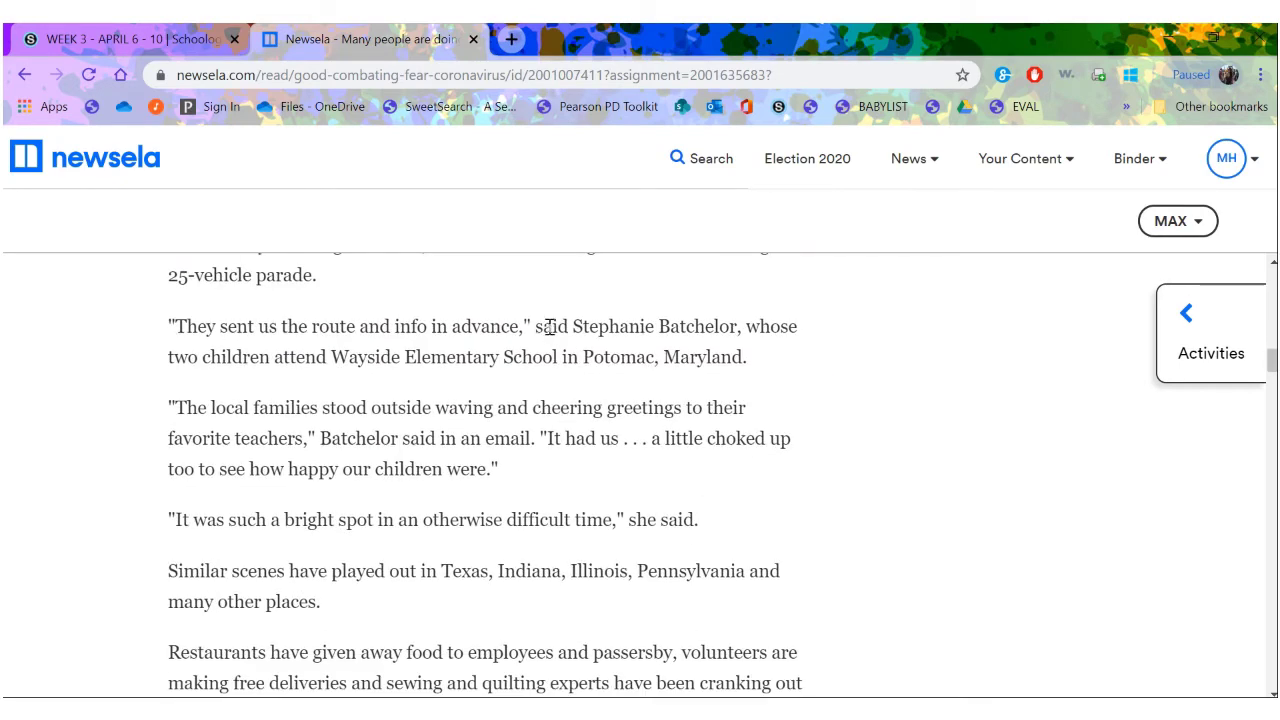
{"action": "double_click", "coordinate": [598, 328]}
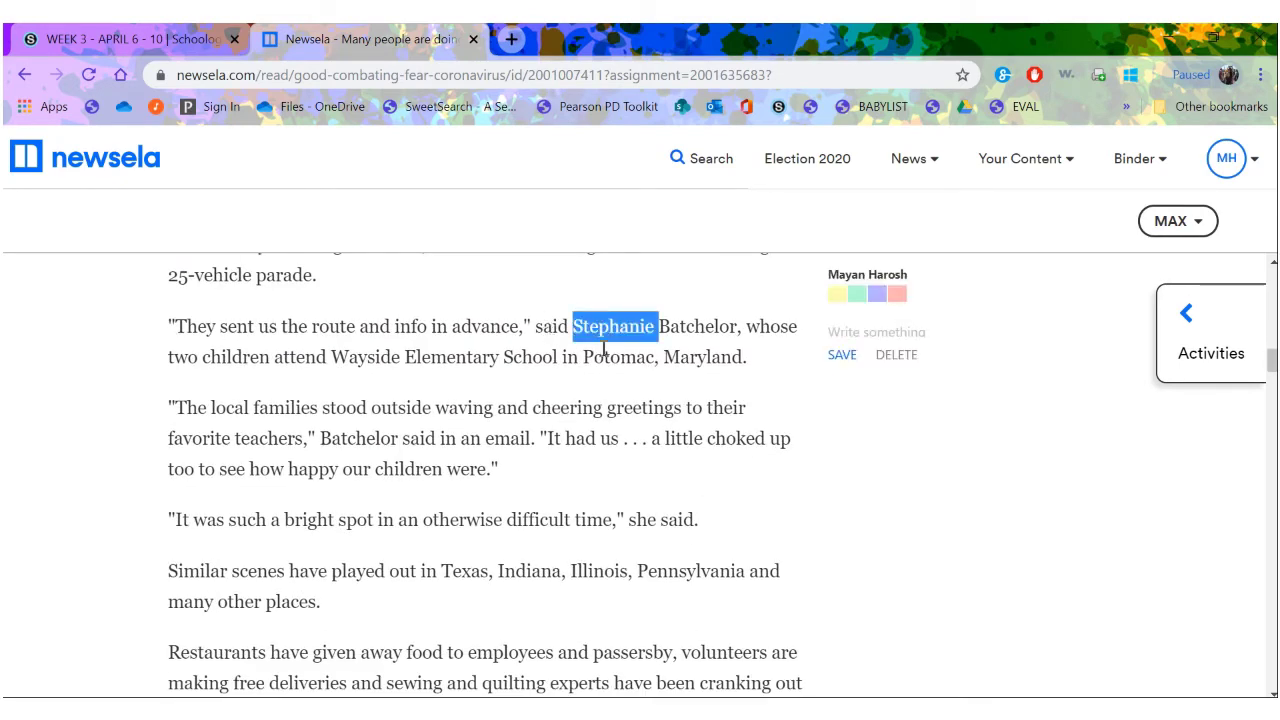
{"action": "scroll", "coordinate": [576, 350], "scroll_direction": "up", "scroll_amount": 2}
{"action": "scroll", "coordinate": [576, 350], "scroll_direction": "down", "scroll_amount": 3}
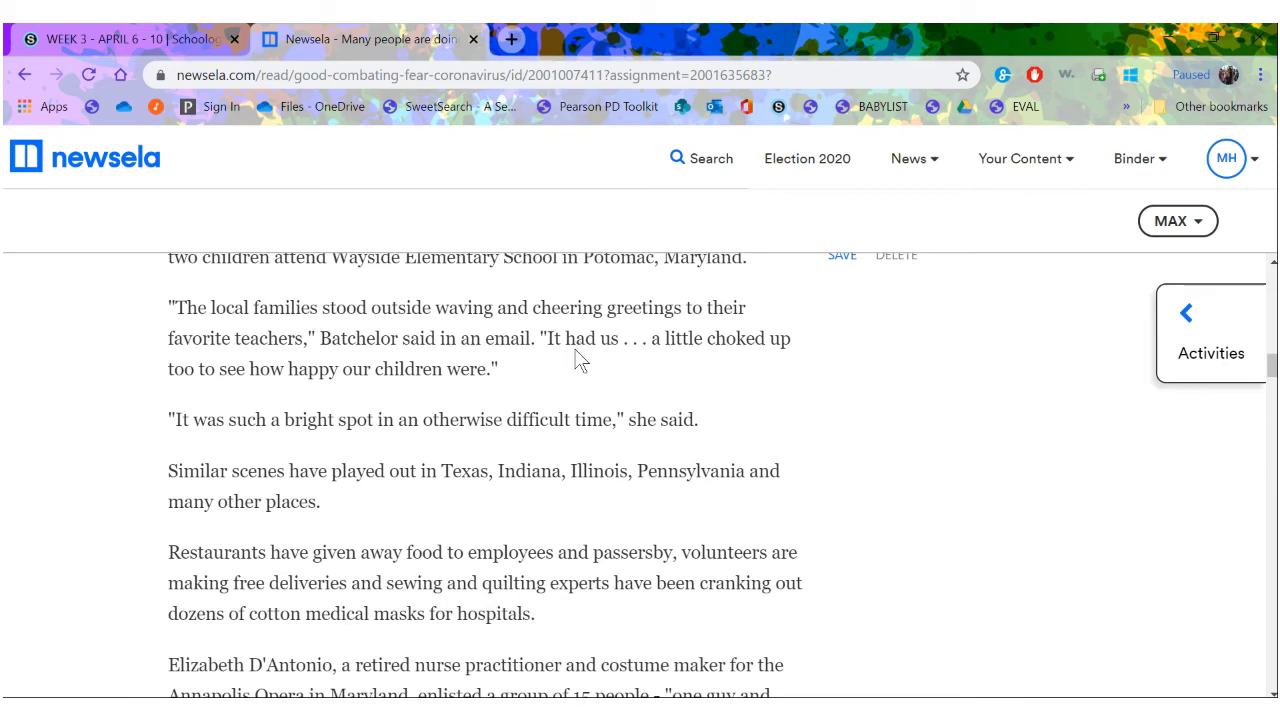
{"action": "scroll", "coordinate": [576, 350], "scroll_direction": "up", "scroll_amount": 2}
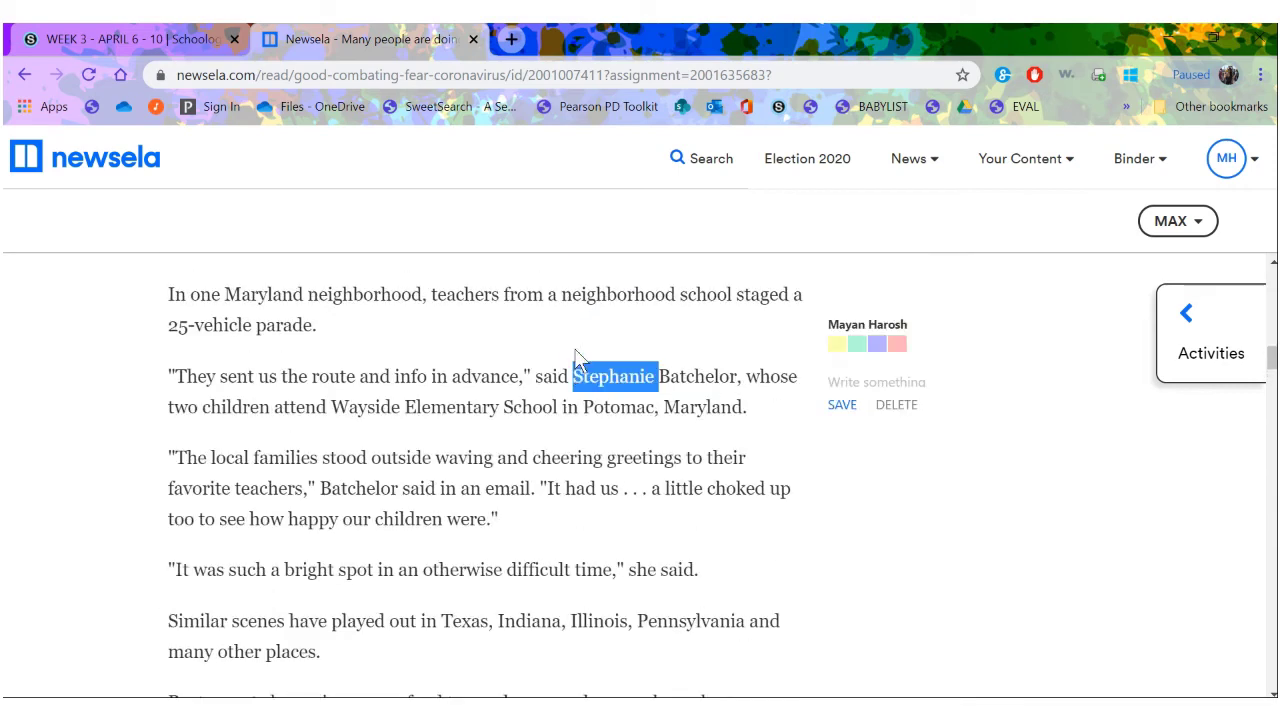
{"action": "double_click", "coordinate": [560, 455]}
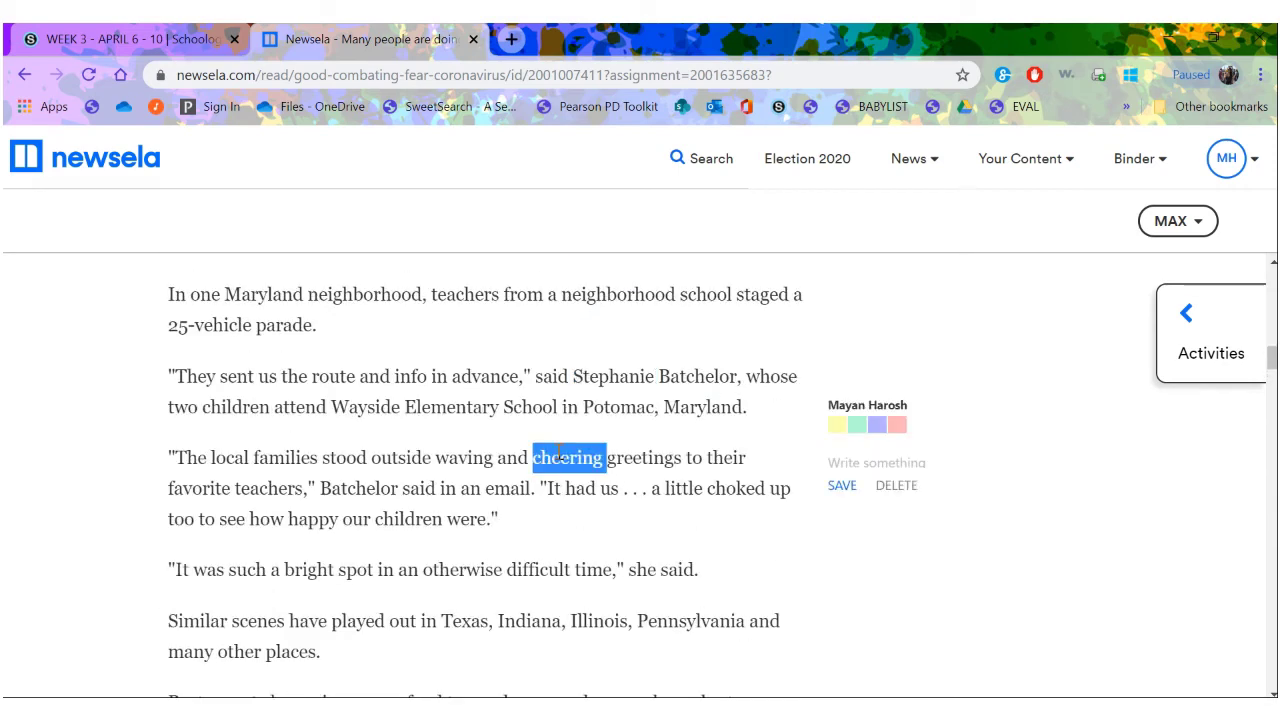
{"action": "left_click", "coordinate": [936, 462]}
{"action": "left_click", "coordinate": [644, 457]}
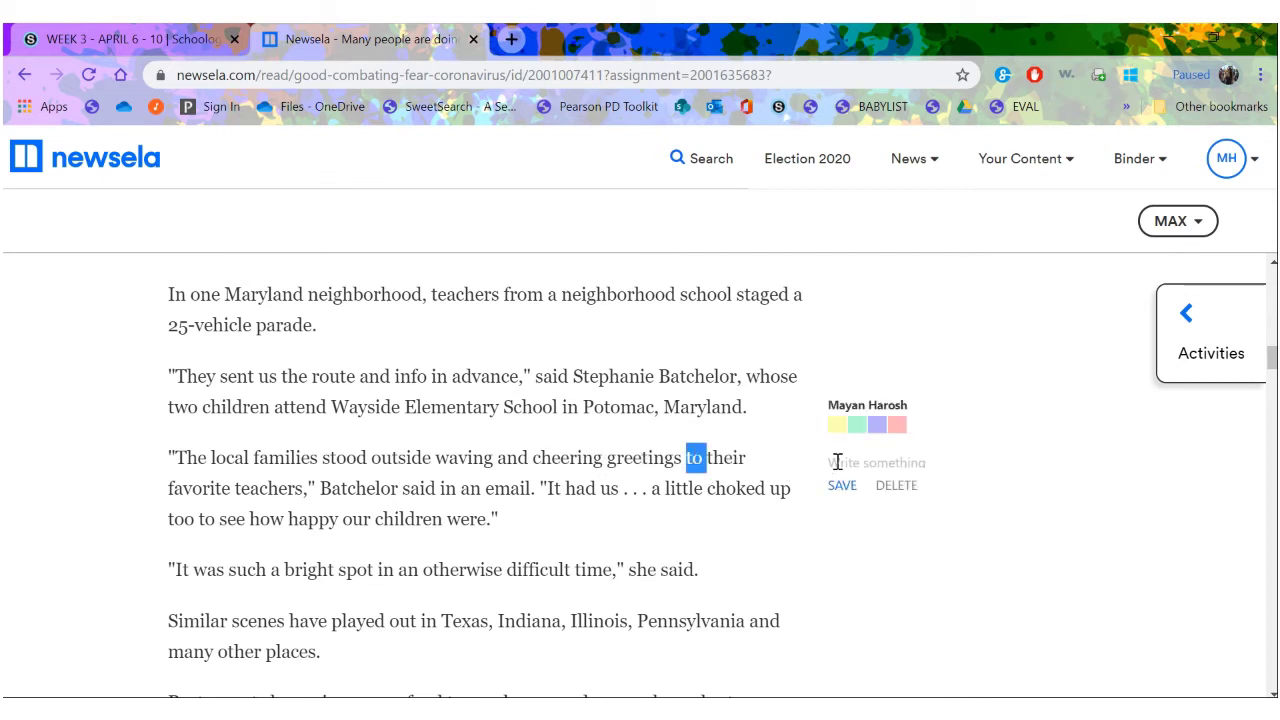
{"action": "left_click", "coordinate": [838, 462]}
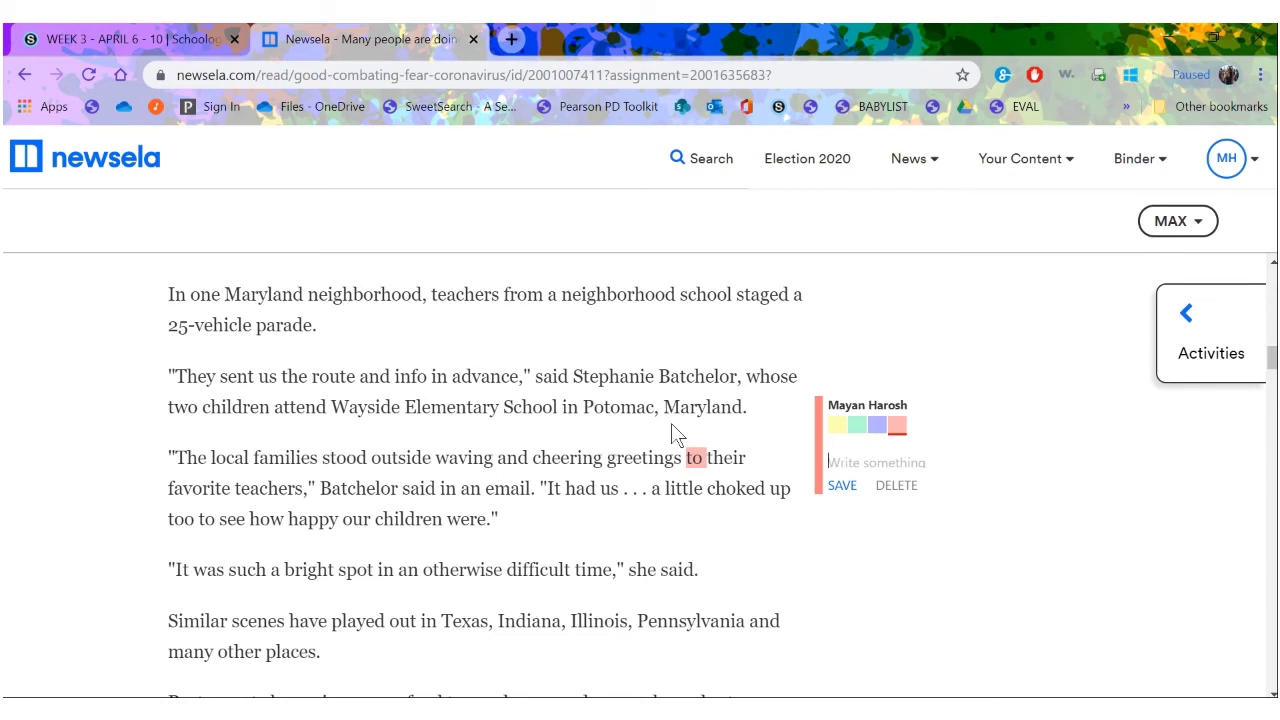
- Scroll to the article's end and start its quiz, bringing up the first question
{"action": "scroll", "coordinate": [672, 425], "scroll_direction": "down", "scroll_amount": 10}
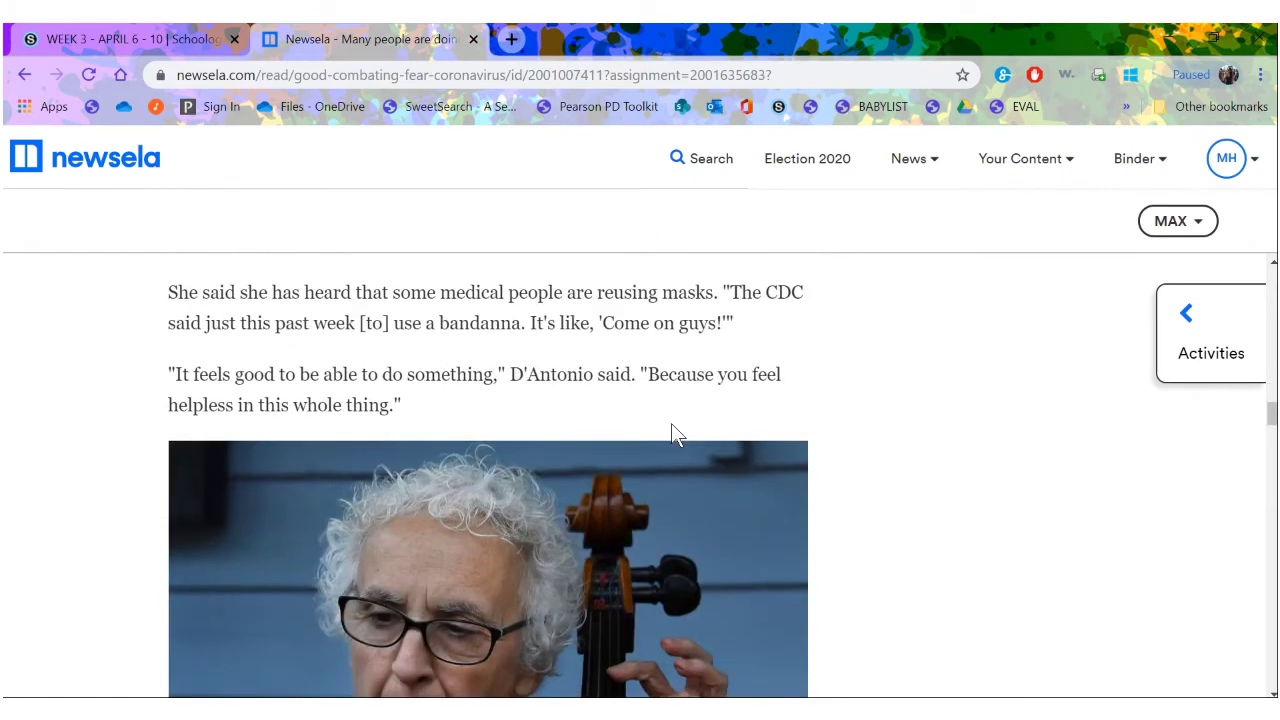
{"action": "scroll", "coordinate": [672, 425], "scroll_direction": "down", "scroll_amount": 6}
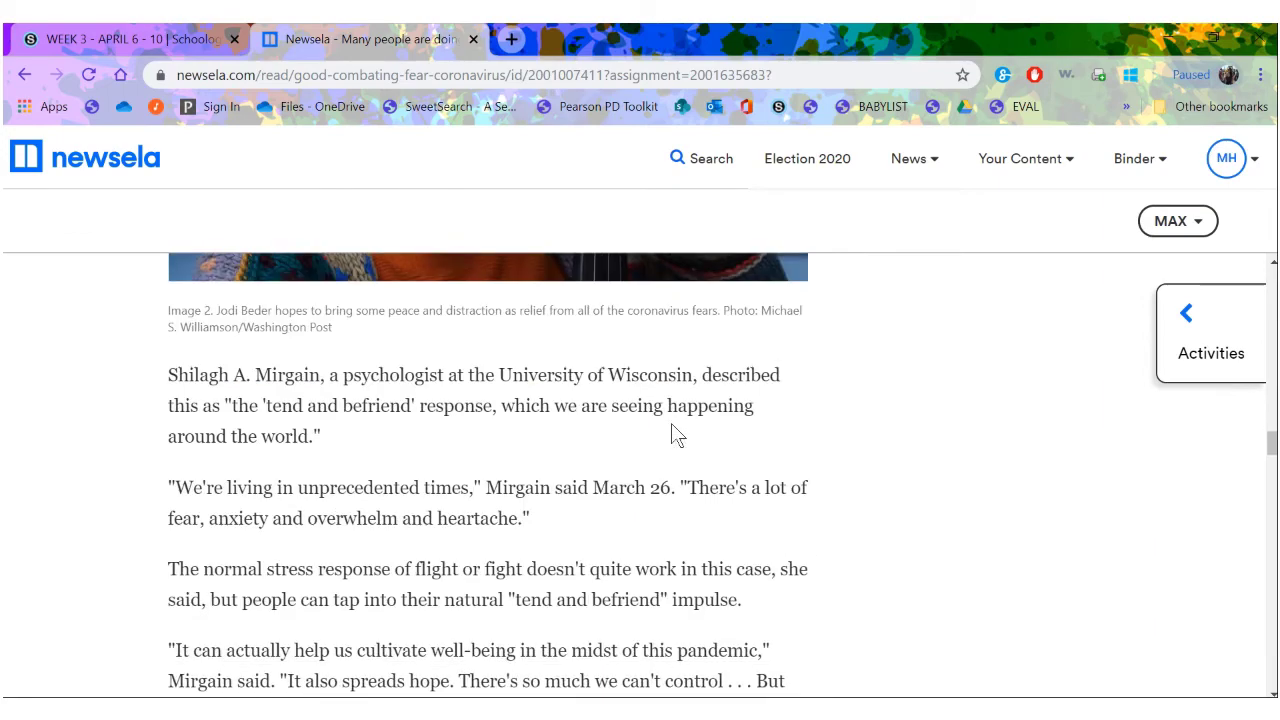
{"action": "scroll", "coordinate": [671, 423], "scroll_direction": "down", "scroll_amount": 5}
{"action": "scroll", "coordinate": [672, 425], "scroll_direction": "down", "scroll_amount": 11}
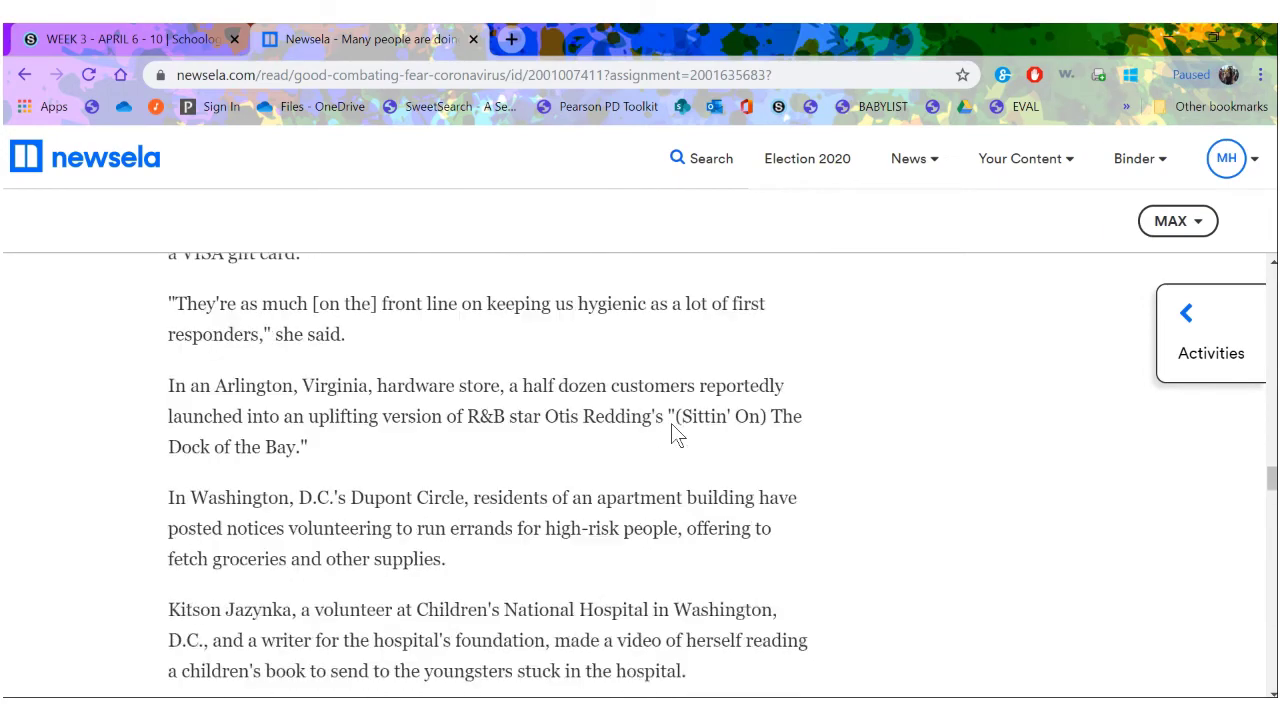
{"action": "scroll", "coordinate": [671, 423], "scroll_direction": "down", "scroll_amount": 15}
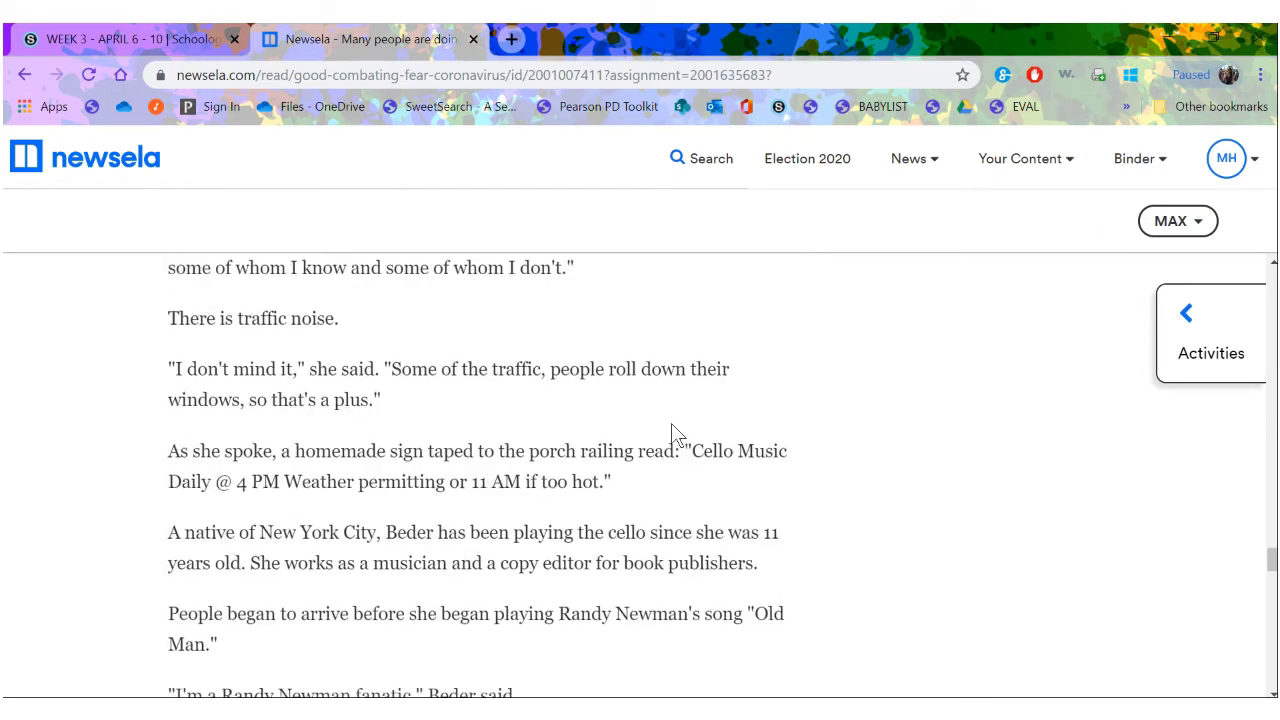
{"action": "scroll", "coordinate": [671, 423], "scroll_direction": "down", "scroll_amount": 2}
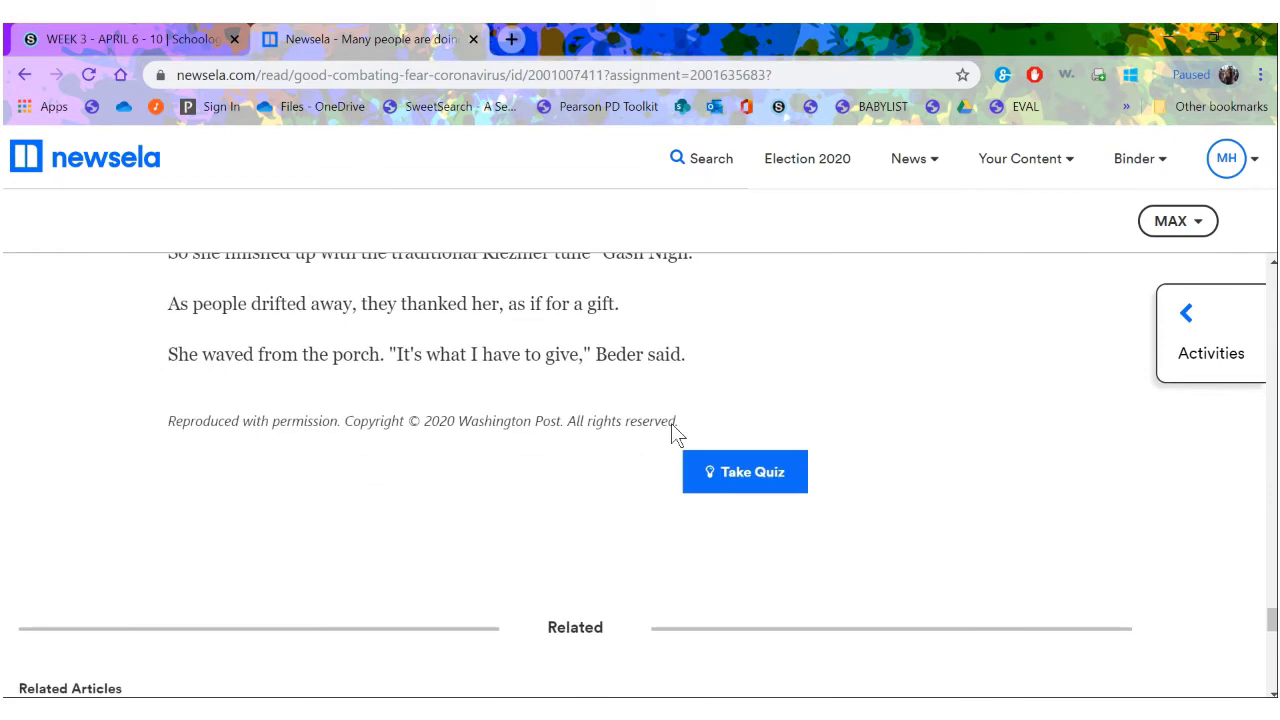
{"action": "left_click", "coordinate": [720, 425]}
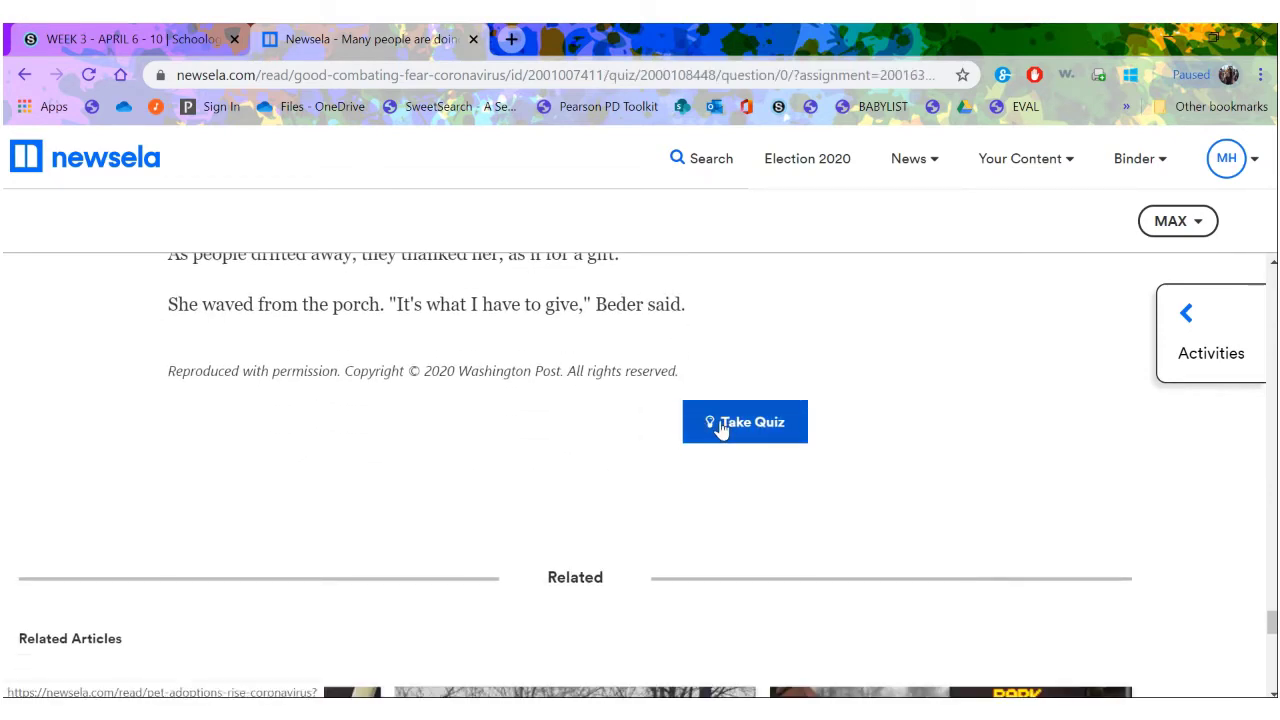
{"action": "scroll", "coordinate": [1145, 445], "scroll_direction": "down", "scroll_amount": 4}
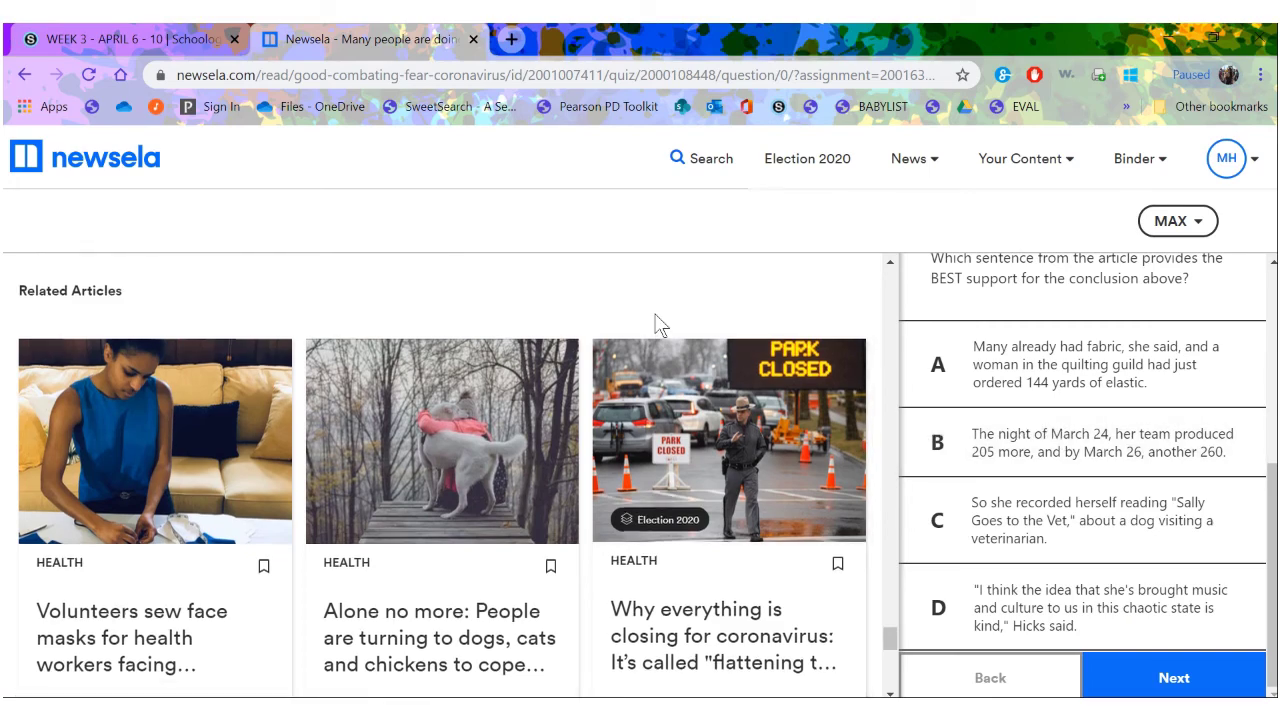
{"action": "scroll", "coordinate": [655, 323], "scroll_direction": "up", "scroll_amount": 10}
{"action": "scroll", "coordinate": [658, 323], "scroll_direction": "up", "scroll_amount": 10}
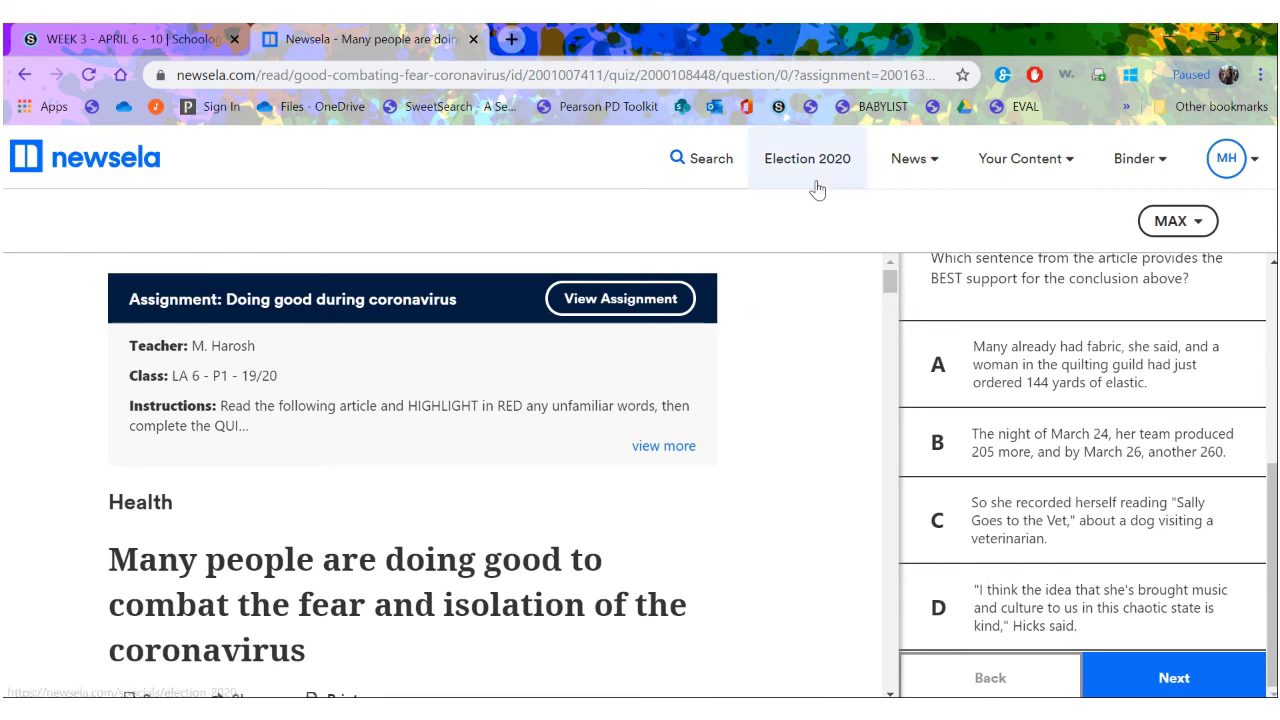
- Open and dismiss the article search, then go back to the student home page
{"action": "mouse_move", "coordinate": [916, 160]}
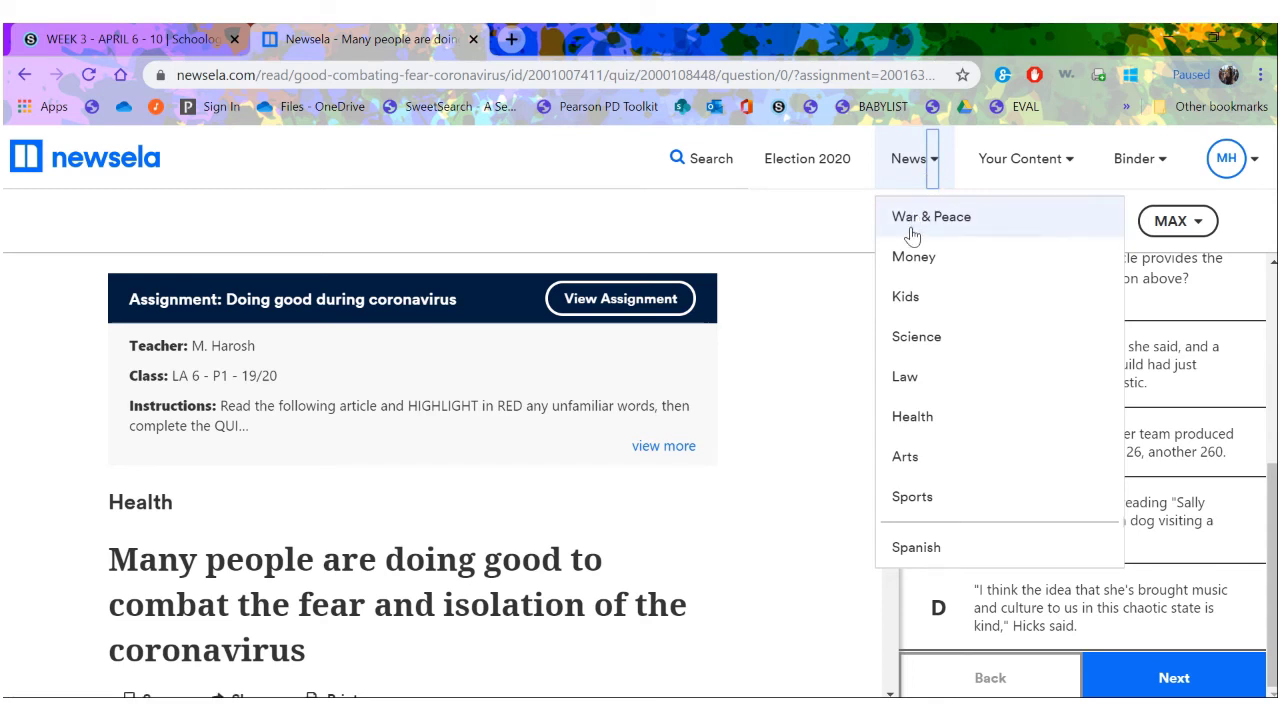
{"action": "left_click", "coordinate": [728, 159]}
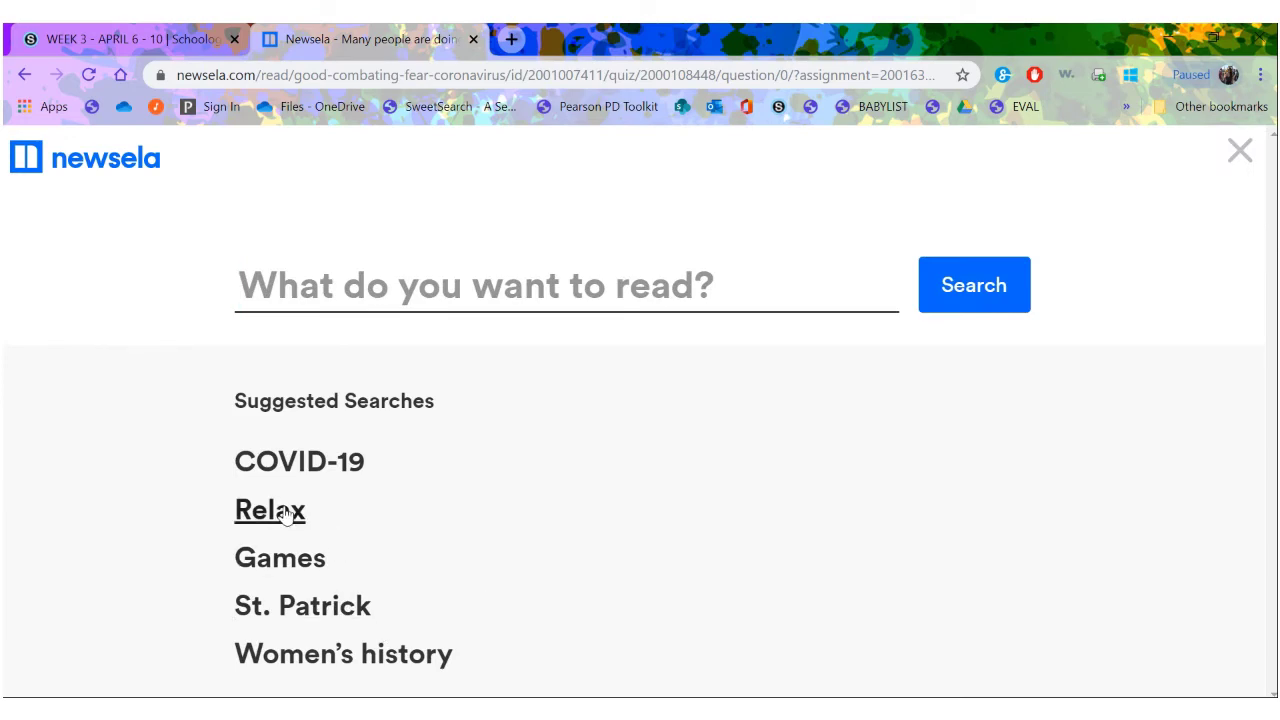
{"action": "left_click", "coordinate": [1239, 151]}
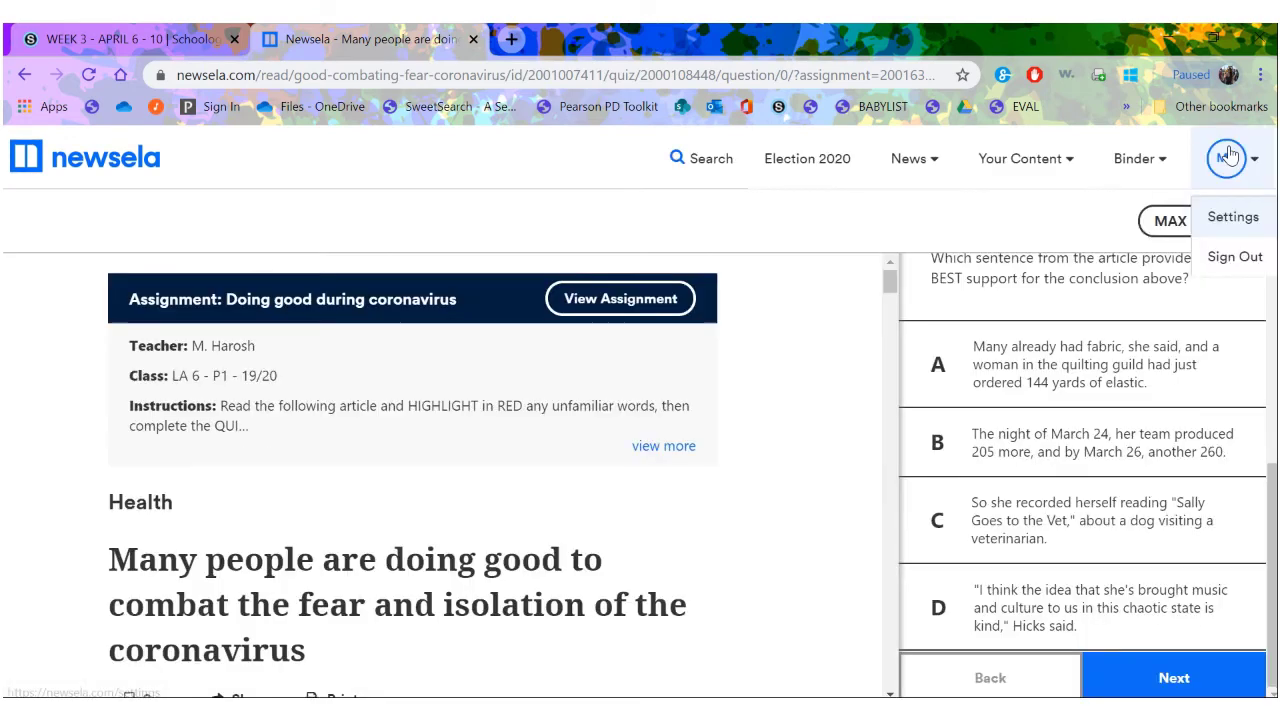
{"action": "left_click", "coordinate": [162, 165]}
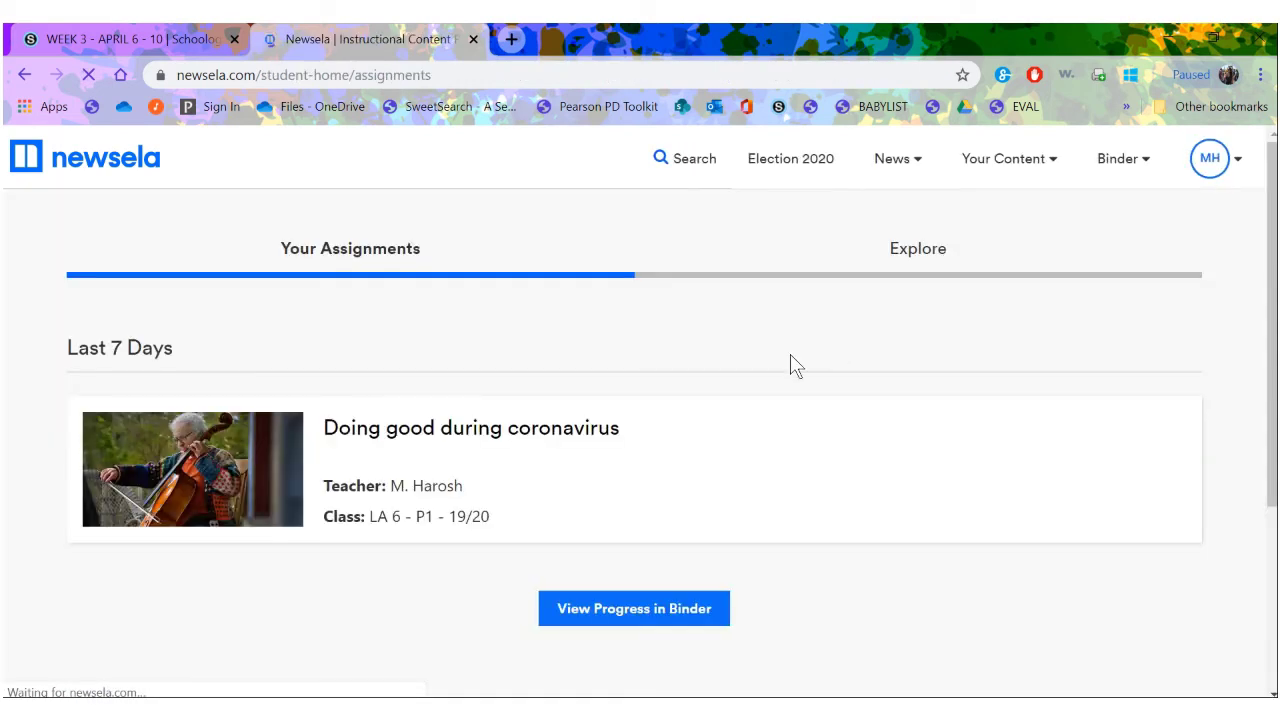
- In Explore, open the Easter coronavirus article and start its quiz
{"action": "left_click", "coordinate": [889, 260]}
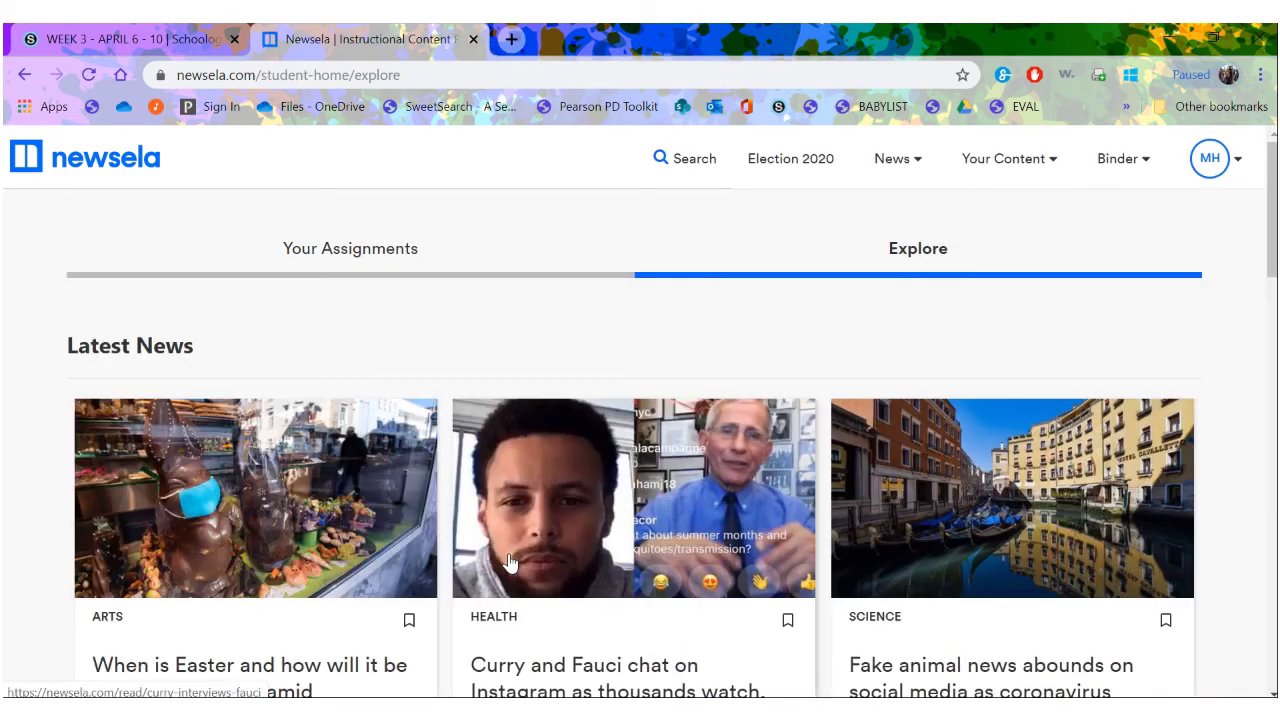
{"action": "scroll", "coordinate": [508, 560], "scroll_direction": "down", "scroll_amount": 2}
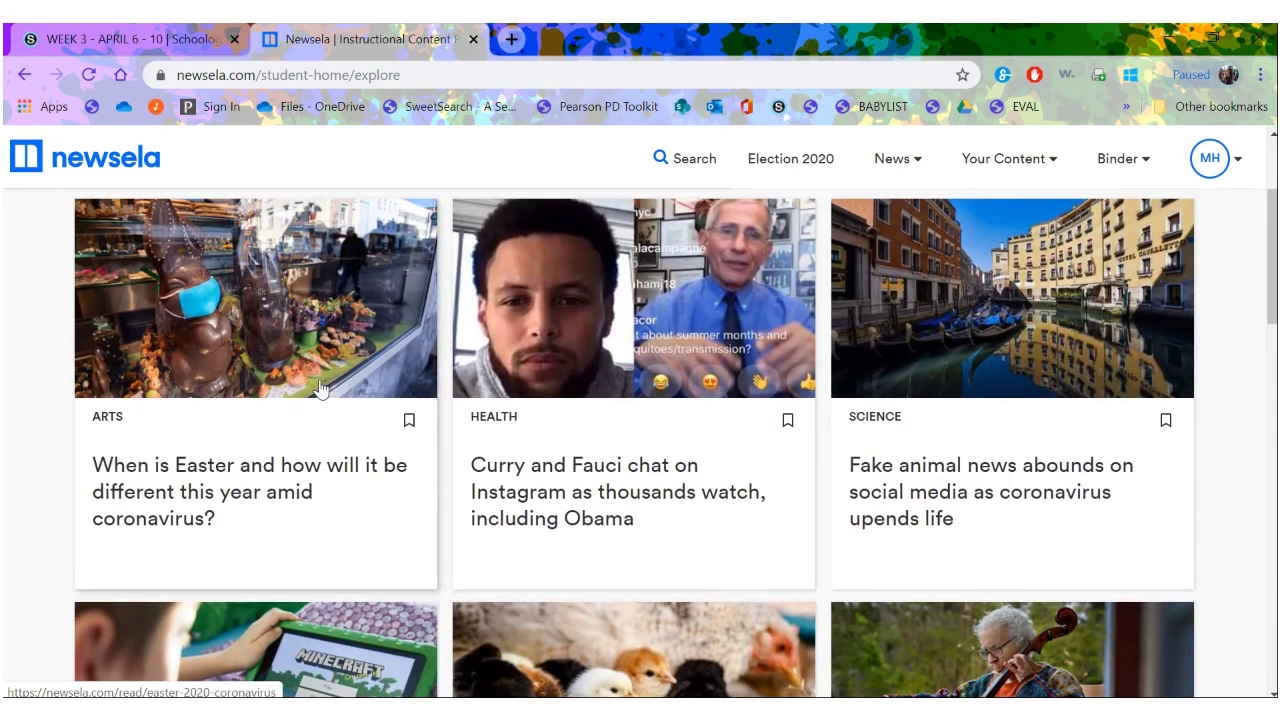
{"action": "left_click", "coordinate": [320, 381]}
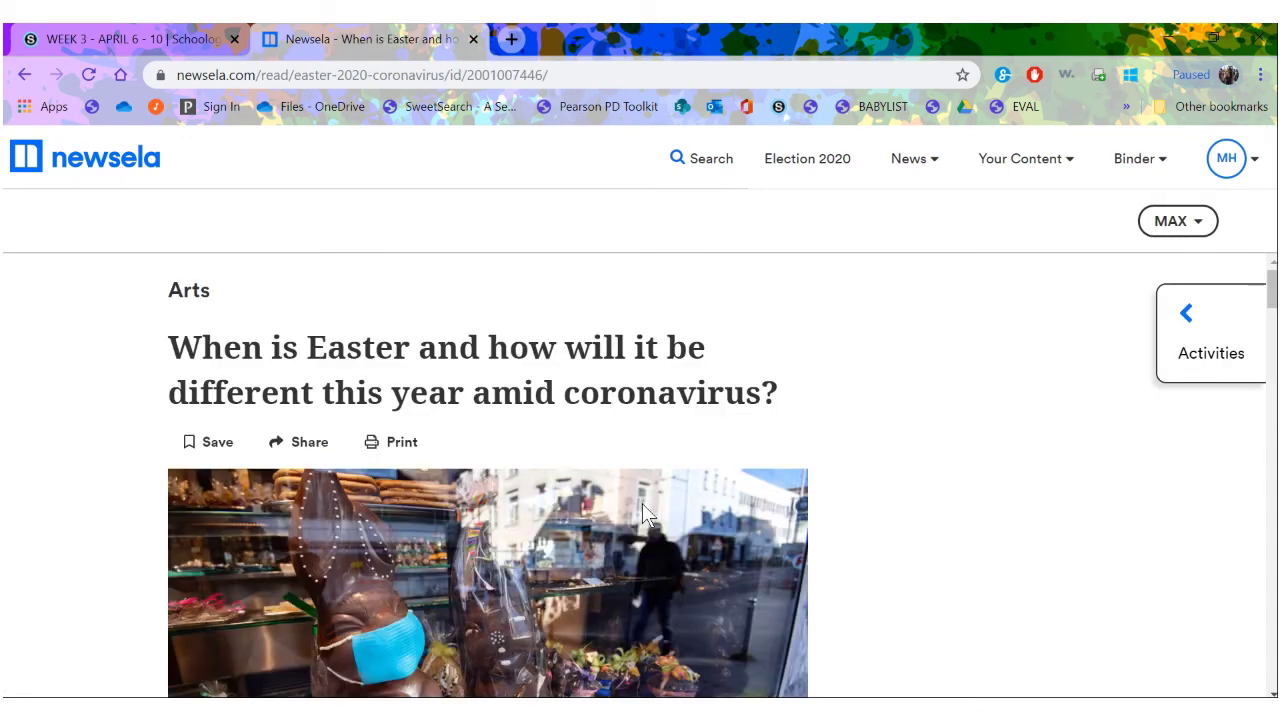
{"action": "scroll", "coordinate": [642, 504], "scroll_direction": "down", "scroll_amount": 15}
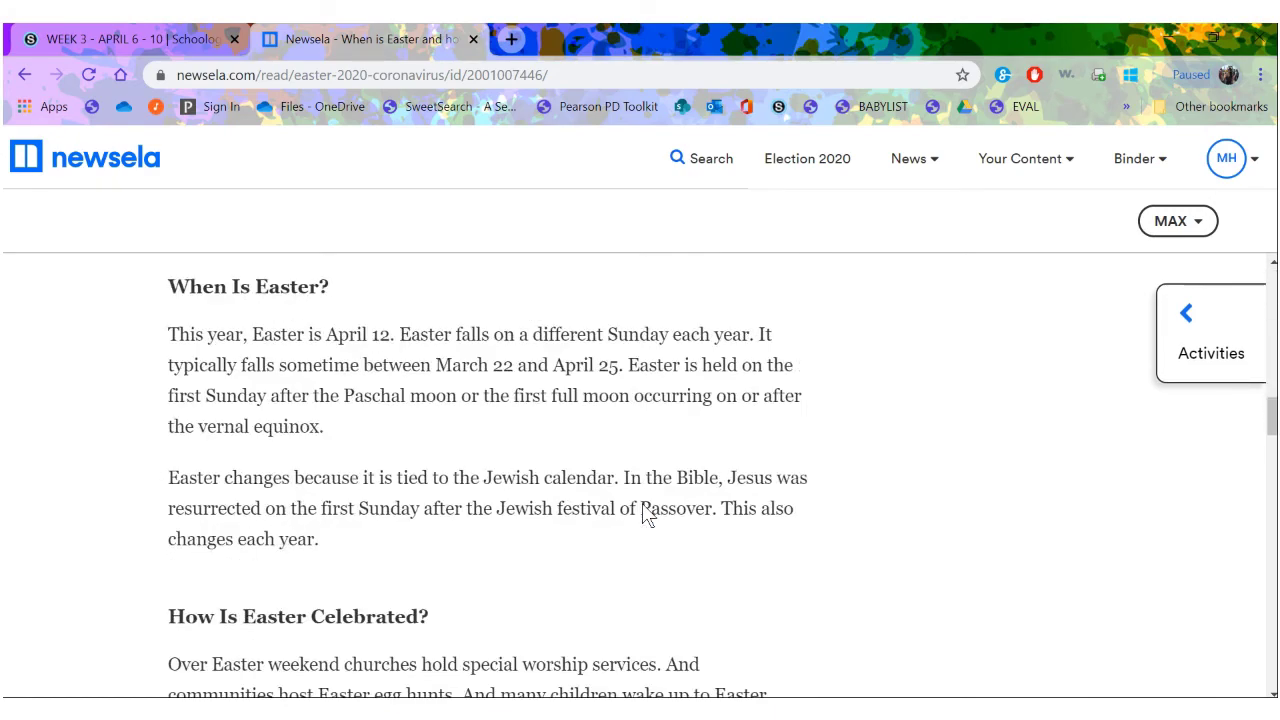
{"action": "scroll", "coordinate": [642, 505], "scroll_direction": "down", "scroll_amount": 15}
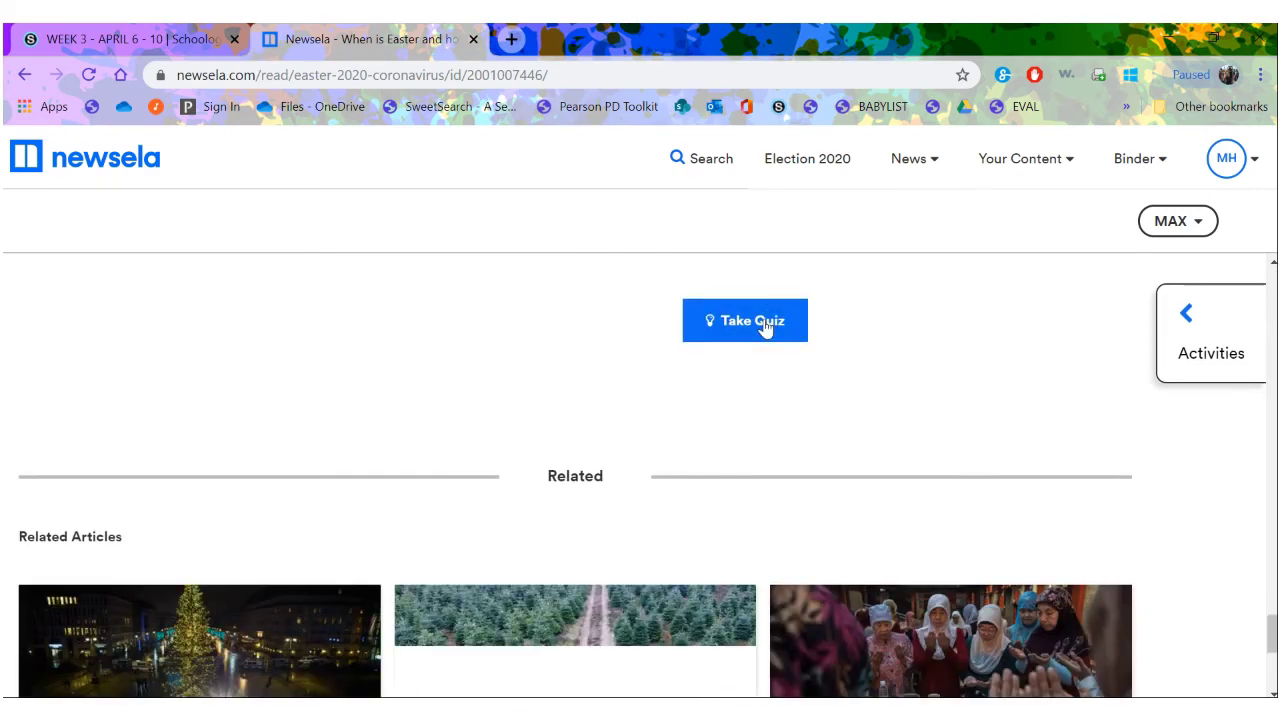
{"action": "left_click", "coordinate": [764, 326]}
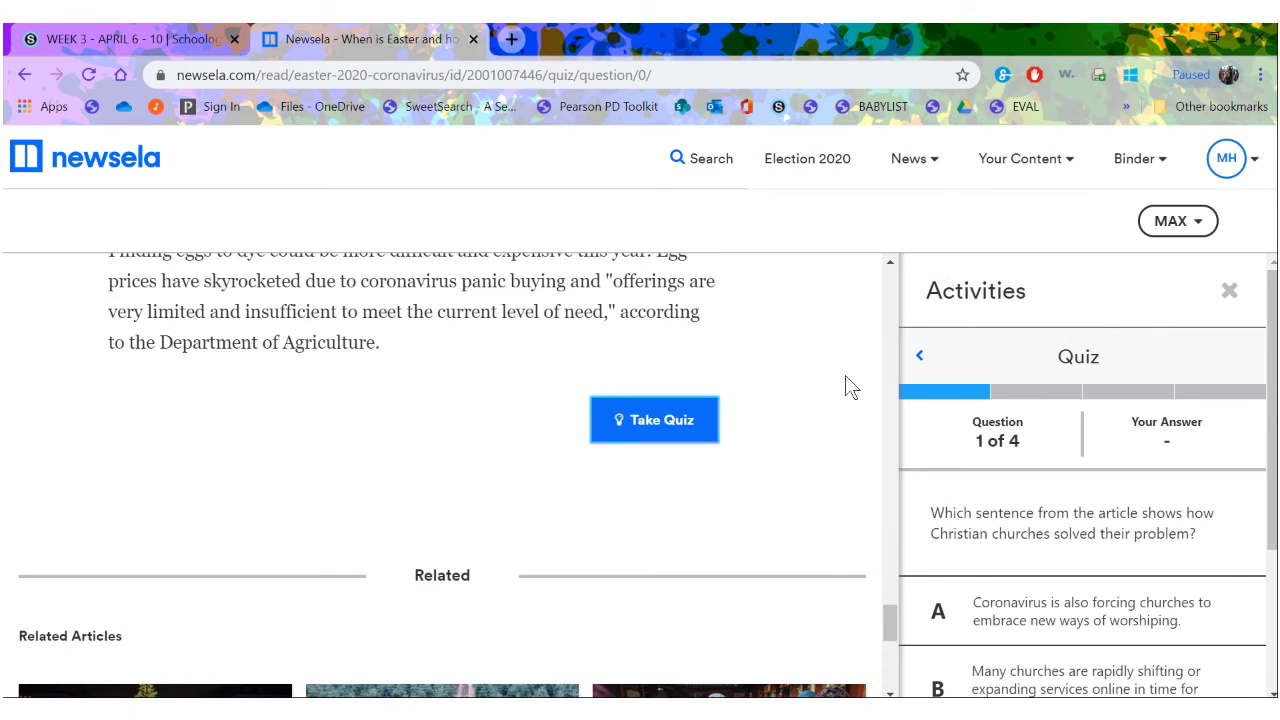